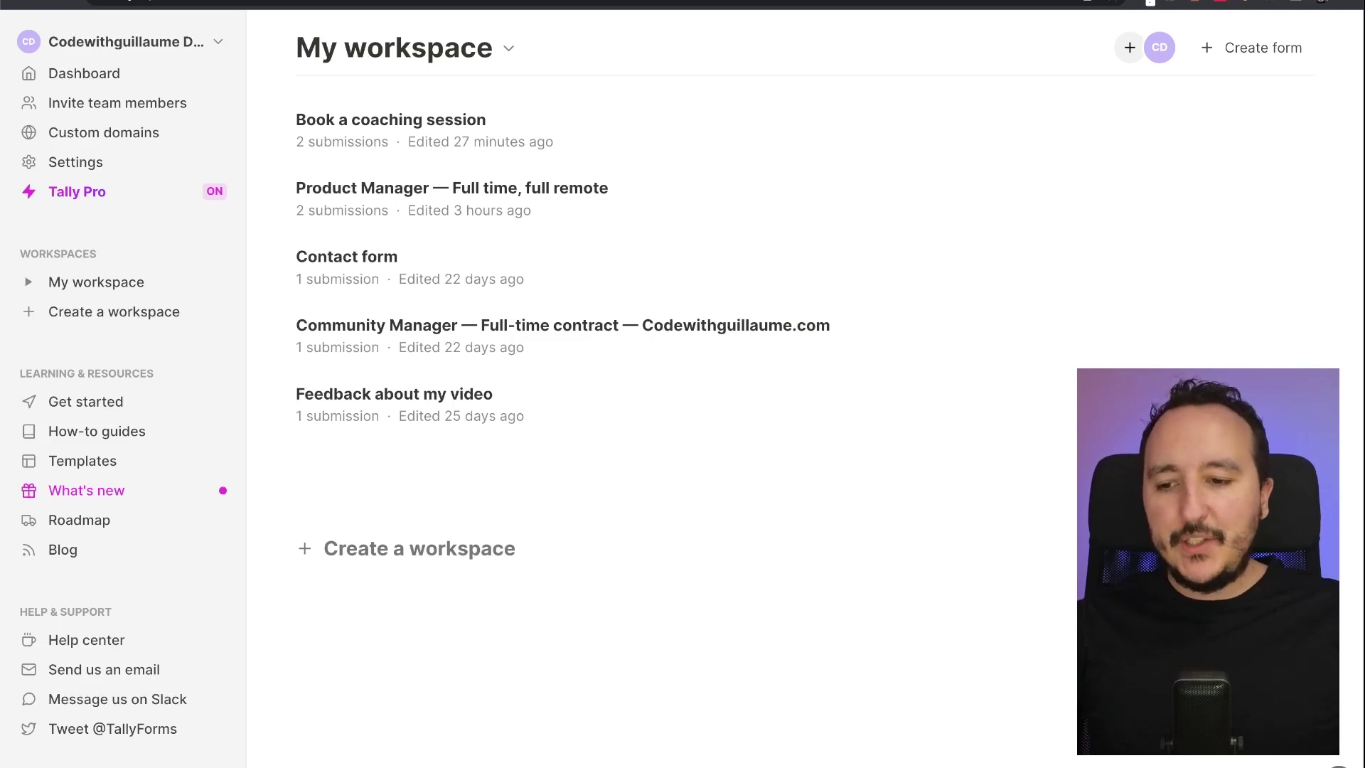
Add a new workspace named 'Codewithguillaume's Team workspace' beneath My workspace
click(30, 284)
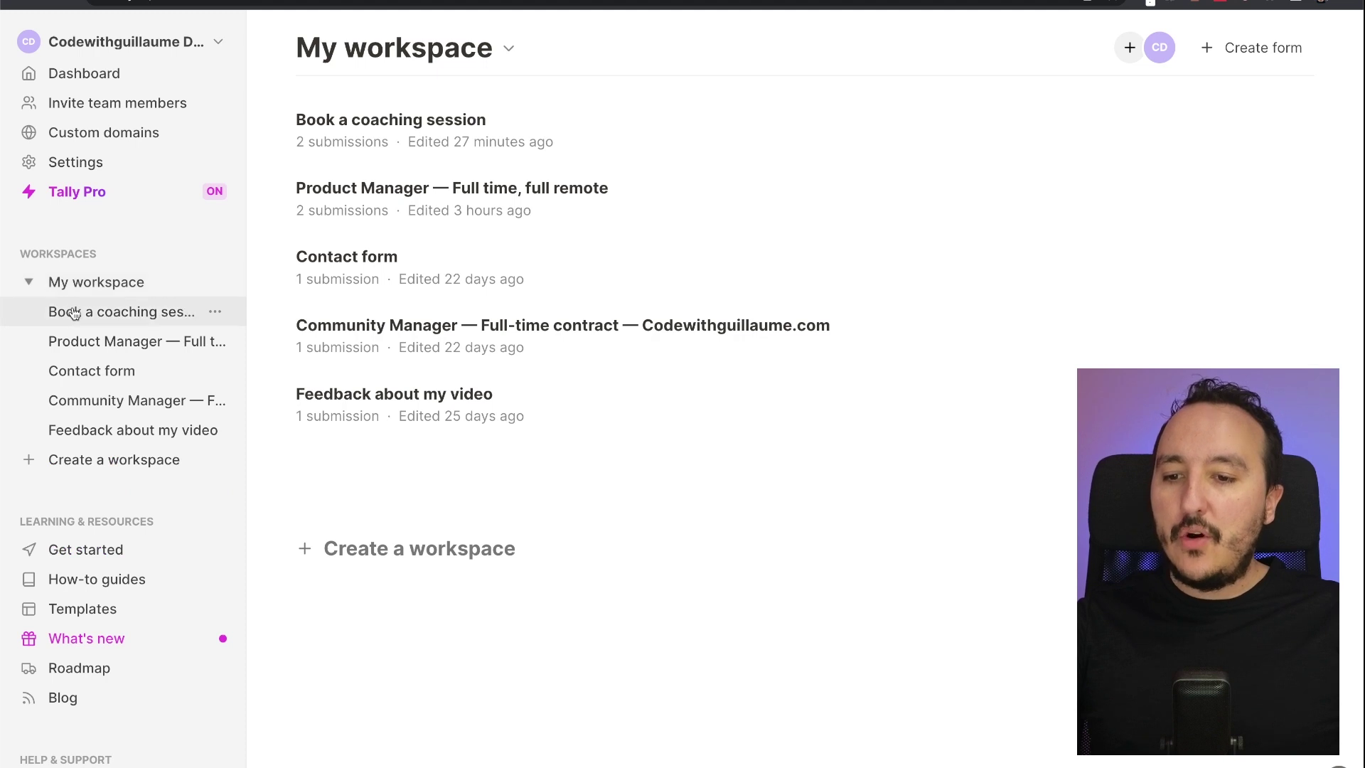
click(29, 282)
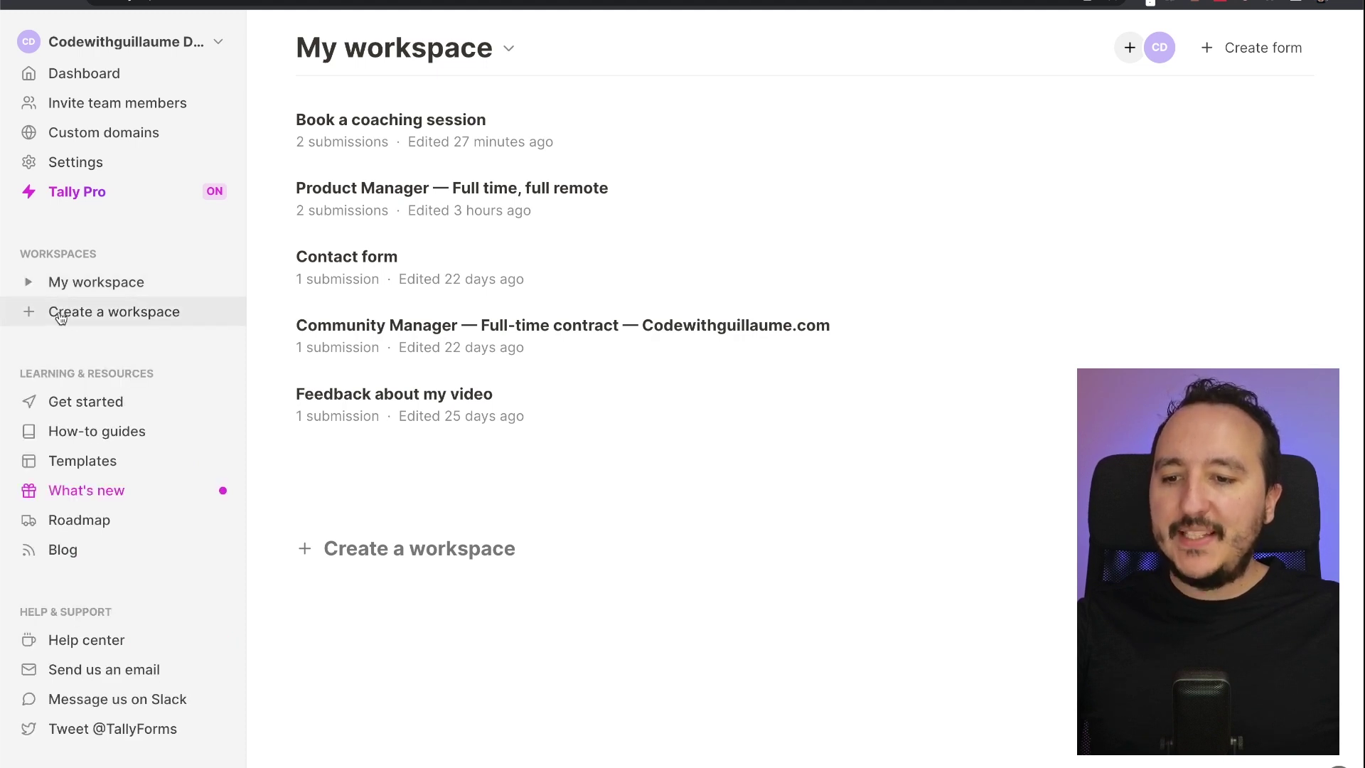
click(80, 319)
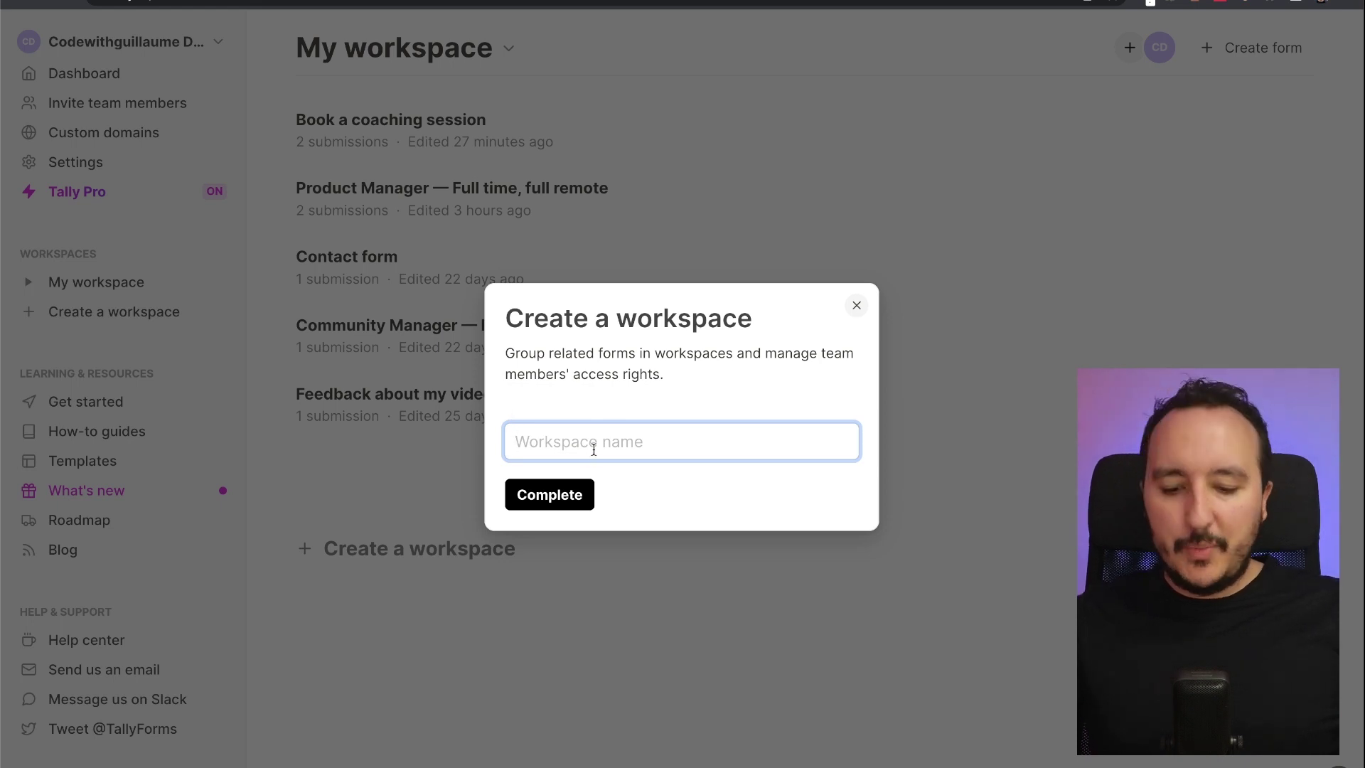
text(T)
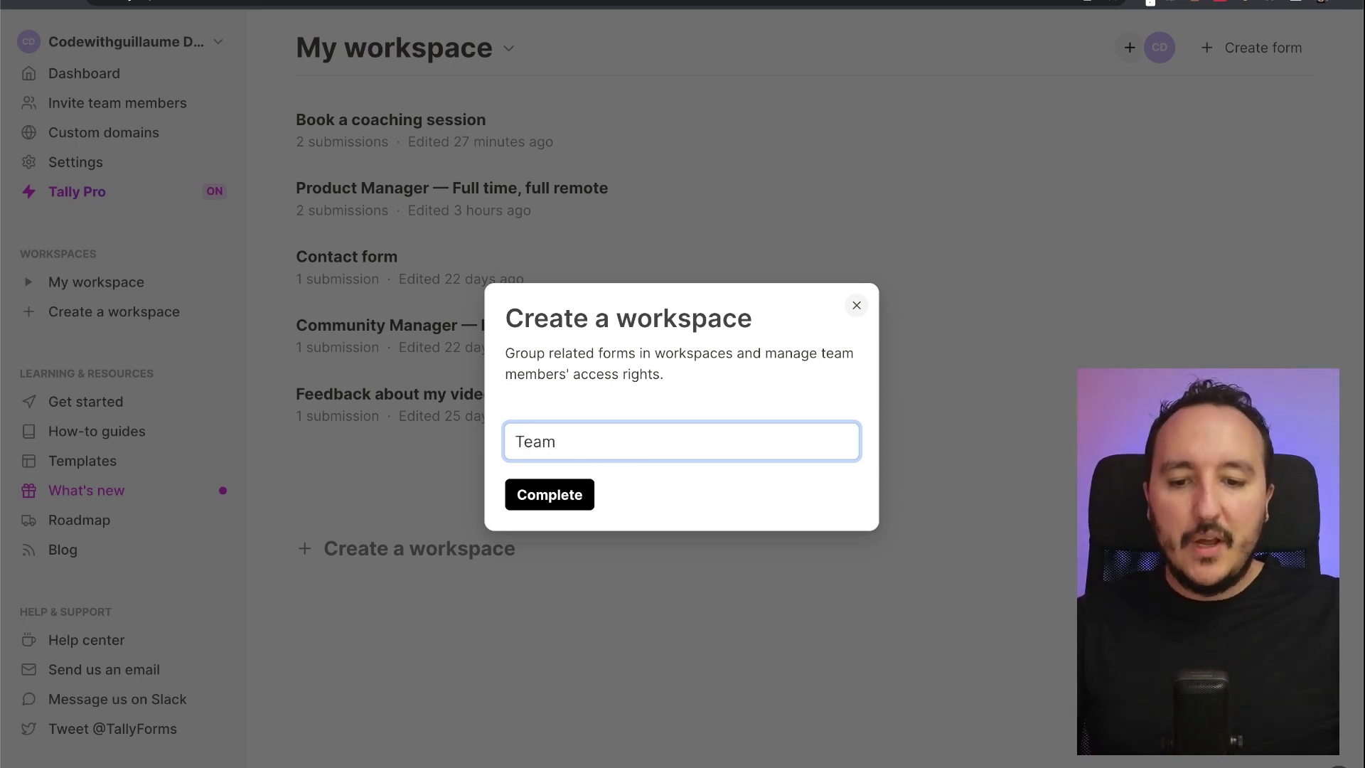
text(eam)
key(ctrl+a)
text(Code)
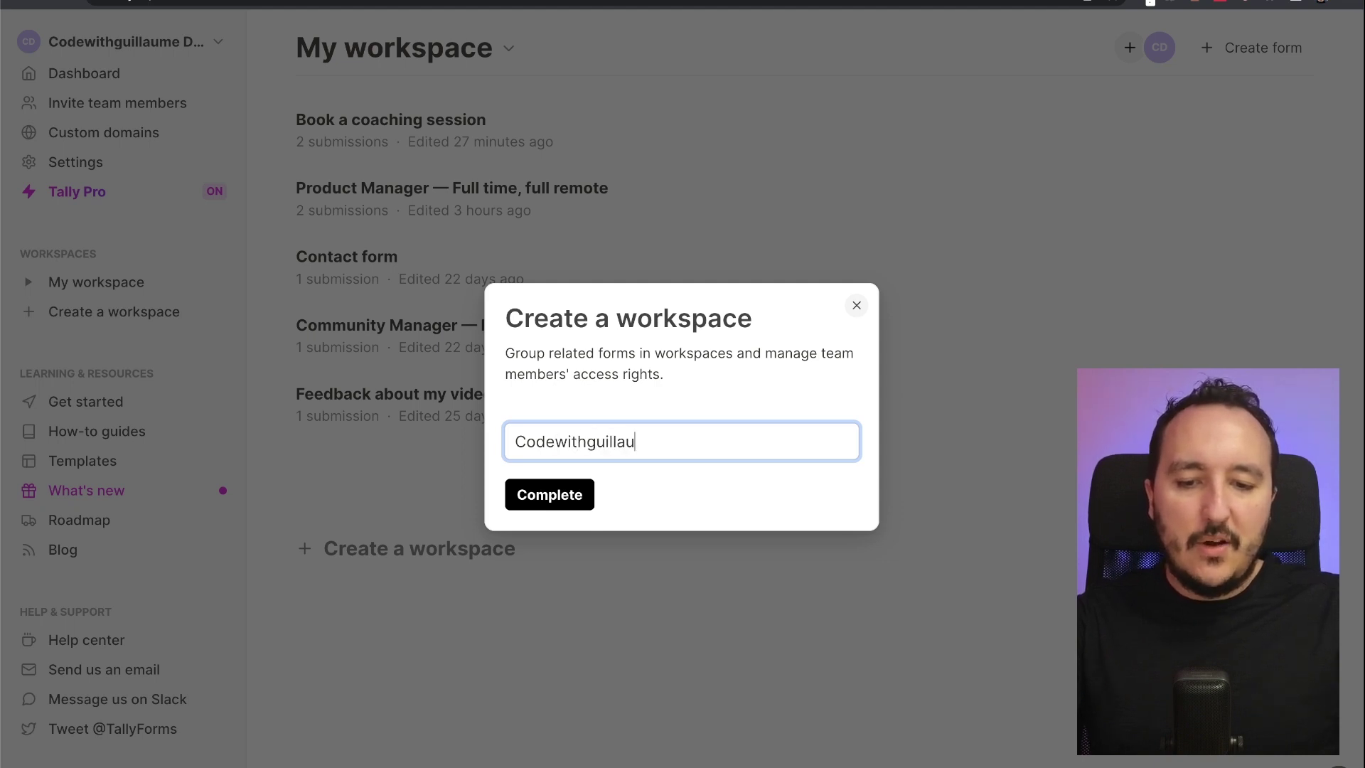
text(withguillaume's Team workspace)
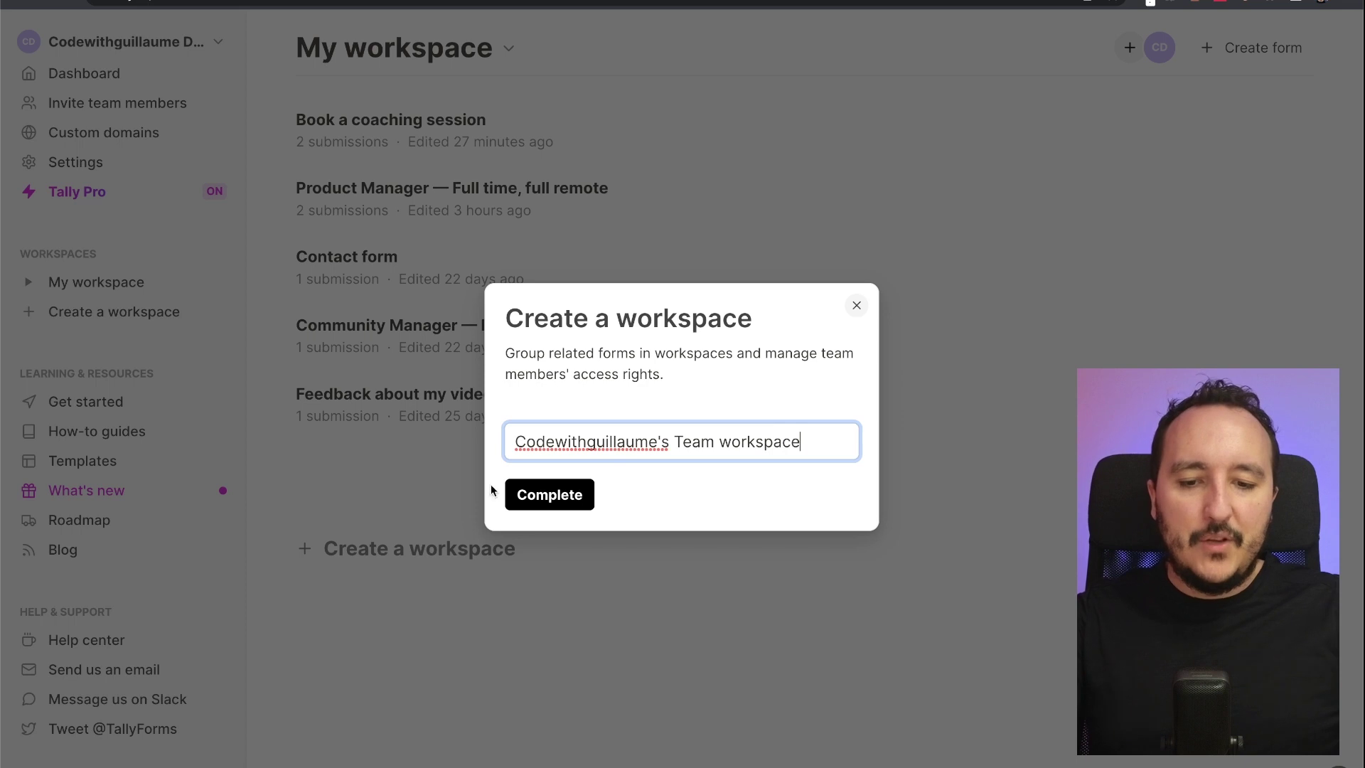
click(550, 493)
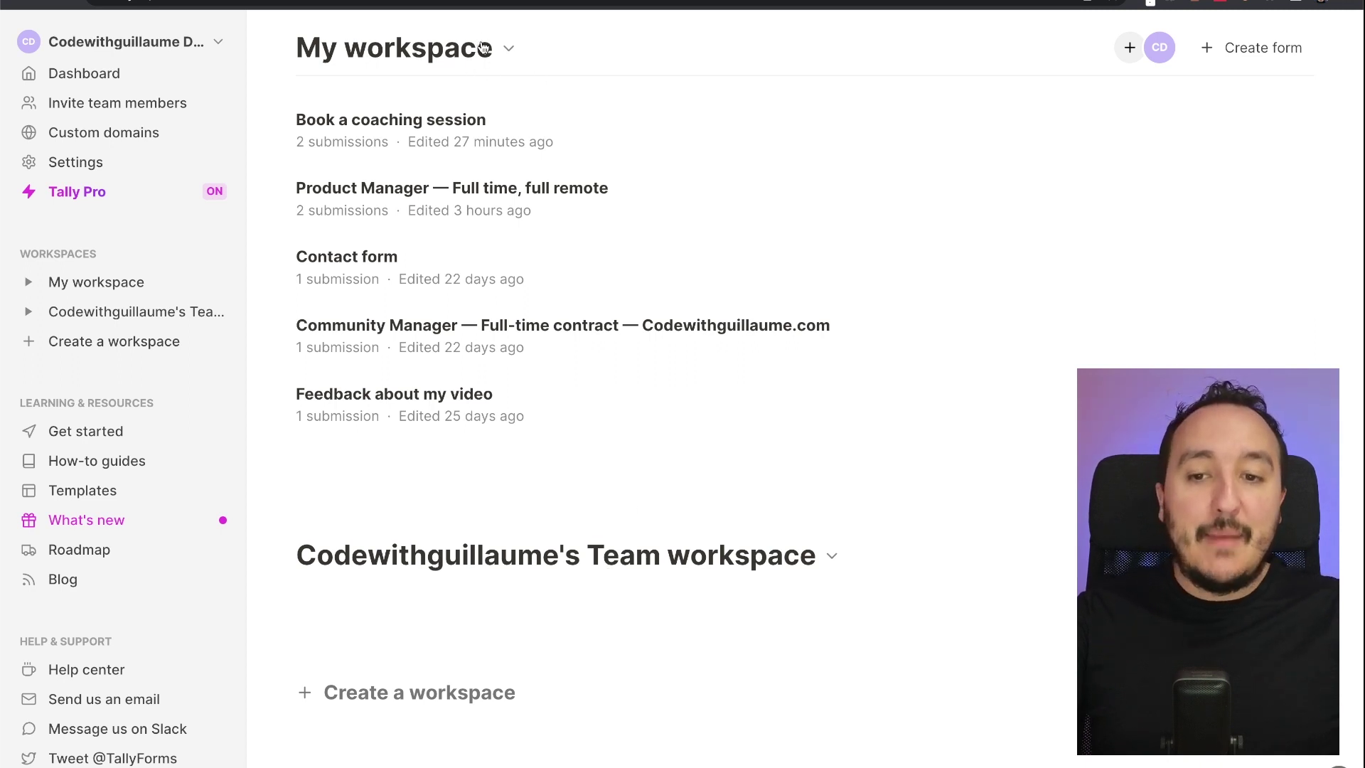
Drag Book a coaching session to the list's end and move Feedback about my video to the Team workspace
drag(491, 119, 478, 618)
drag(498, 128, 513, 402)
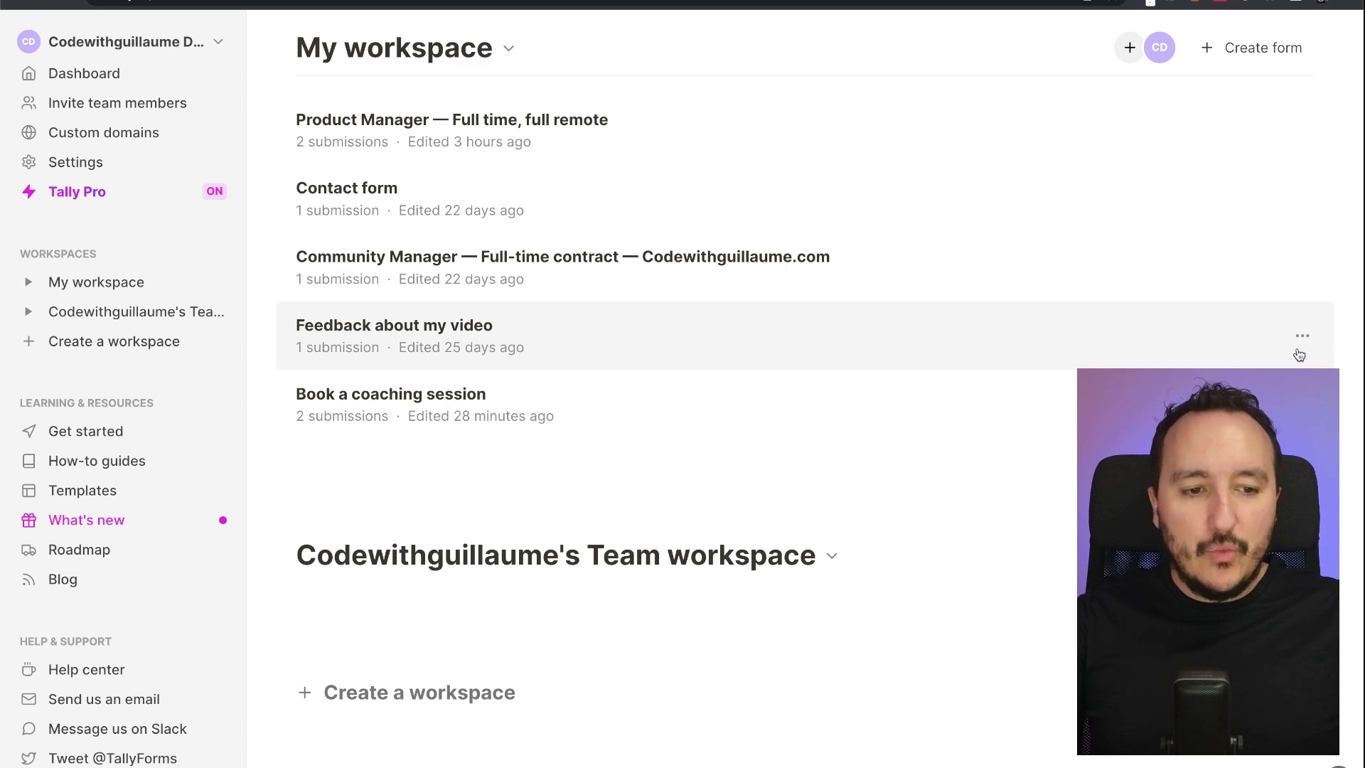
click(1302, 335)
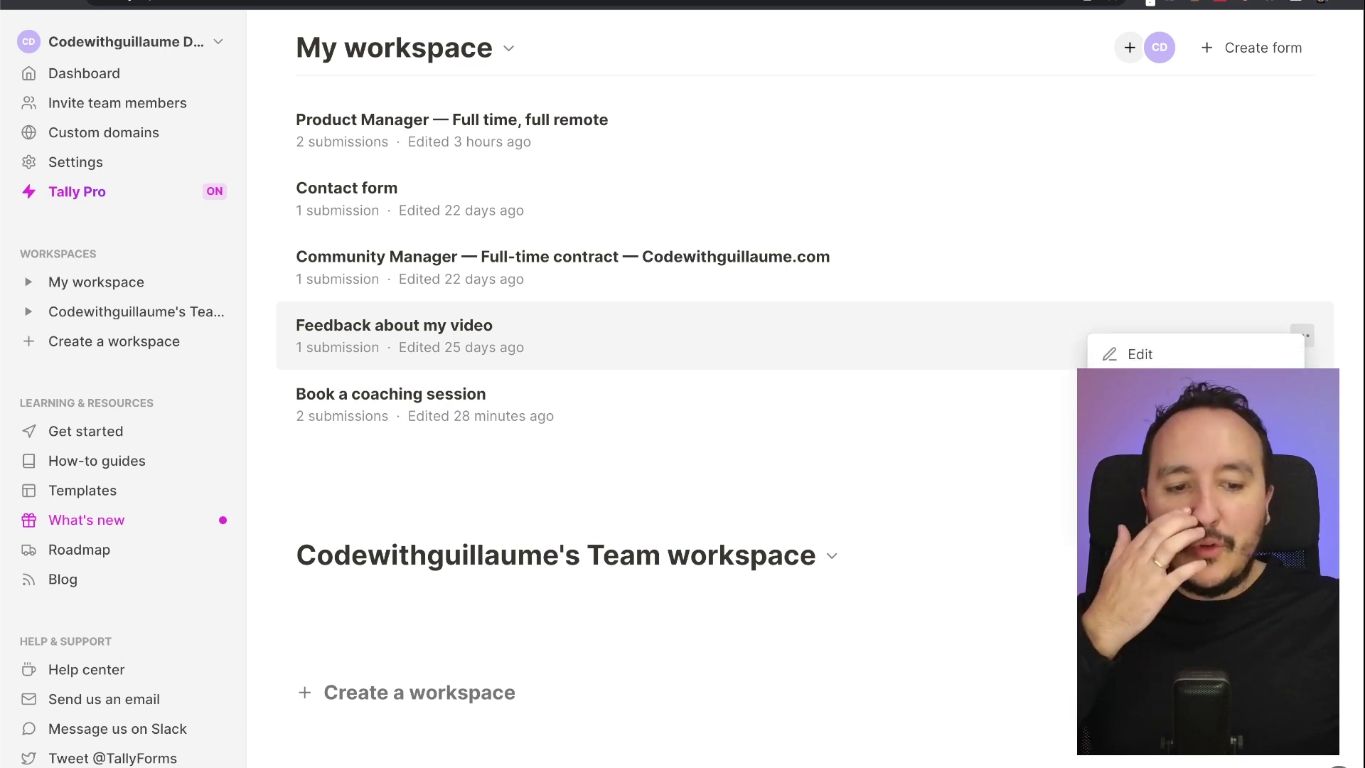
click(1166, 469)
click(770, 430)
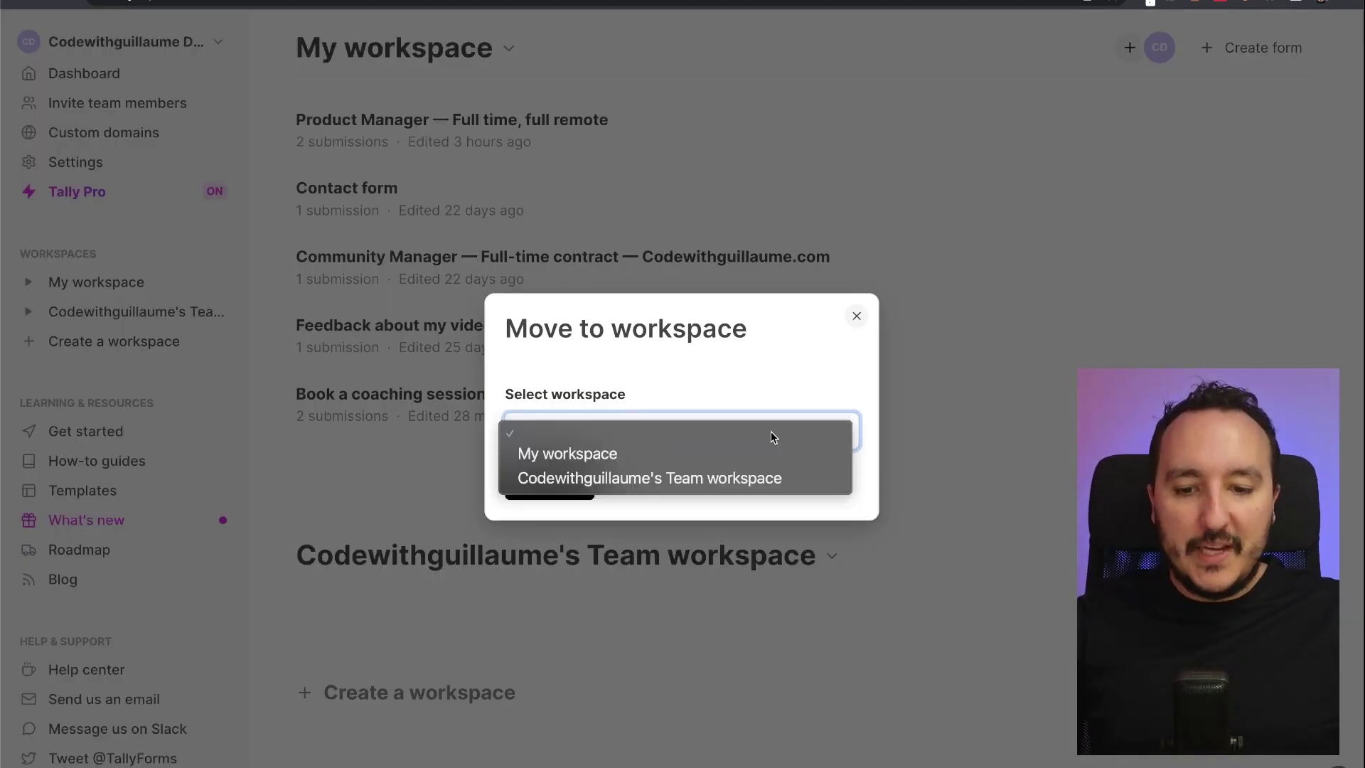
click(622, 483)
click(570, 486)
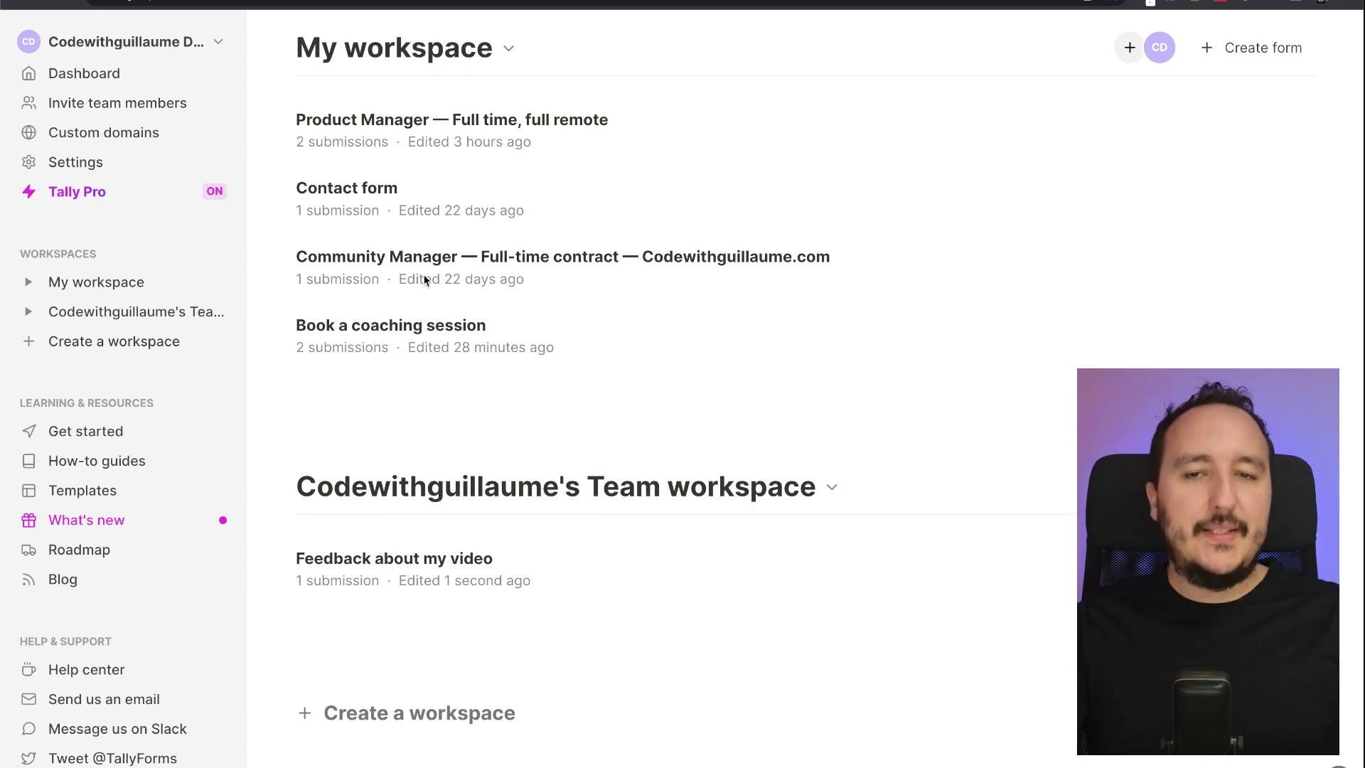
click(509, 48)
Rename My workspace to 'Private'
click(510, 49)
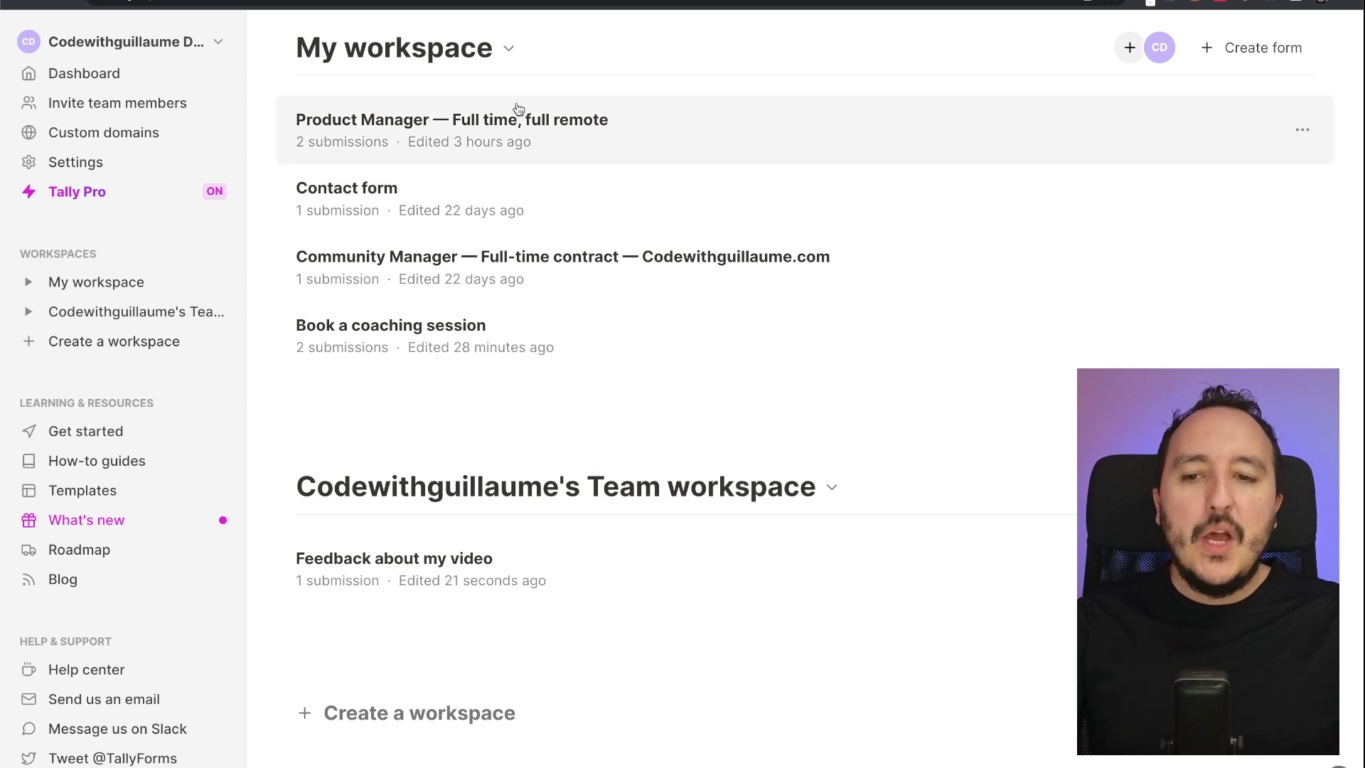
click(509, 48)
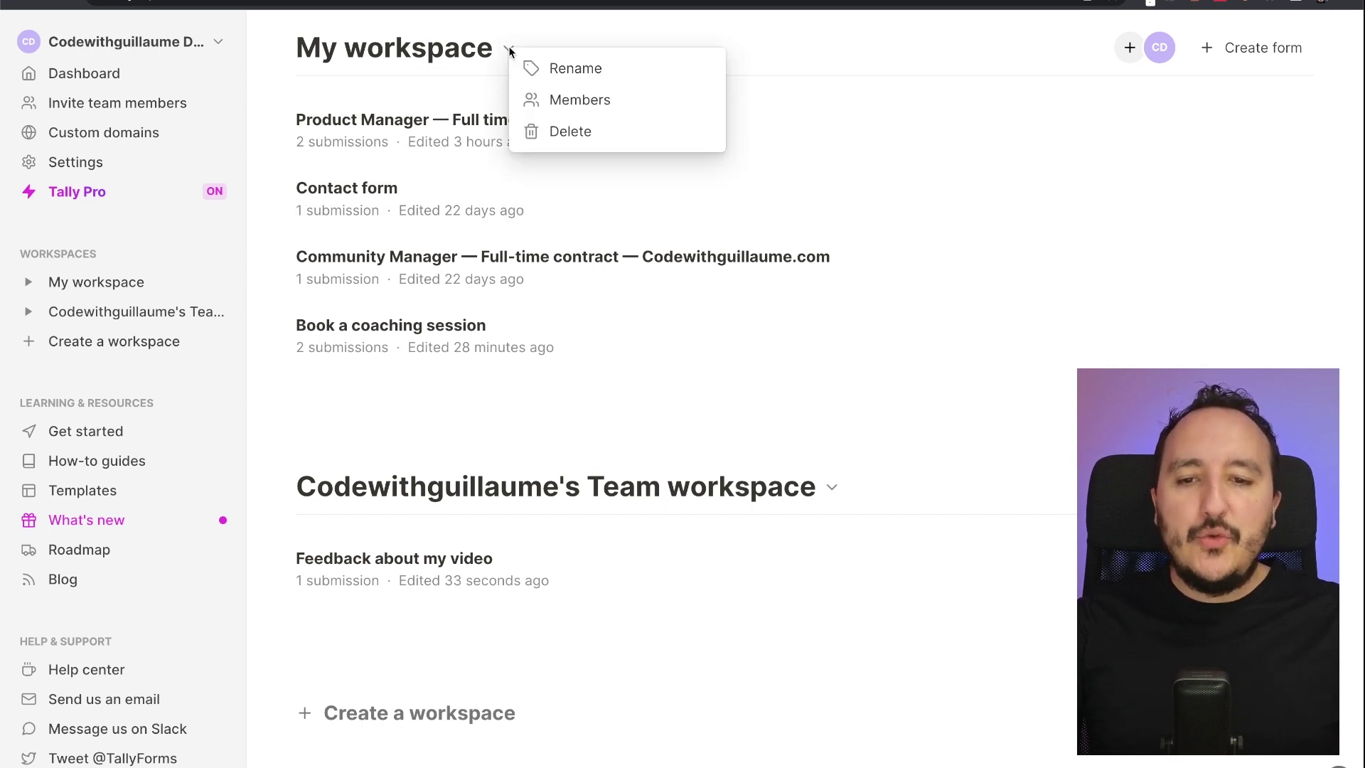
click(544, 67)
triple_click(569, 431)
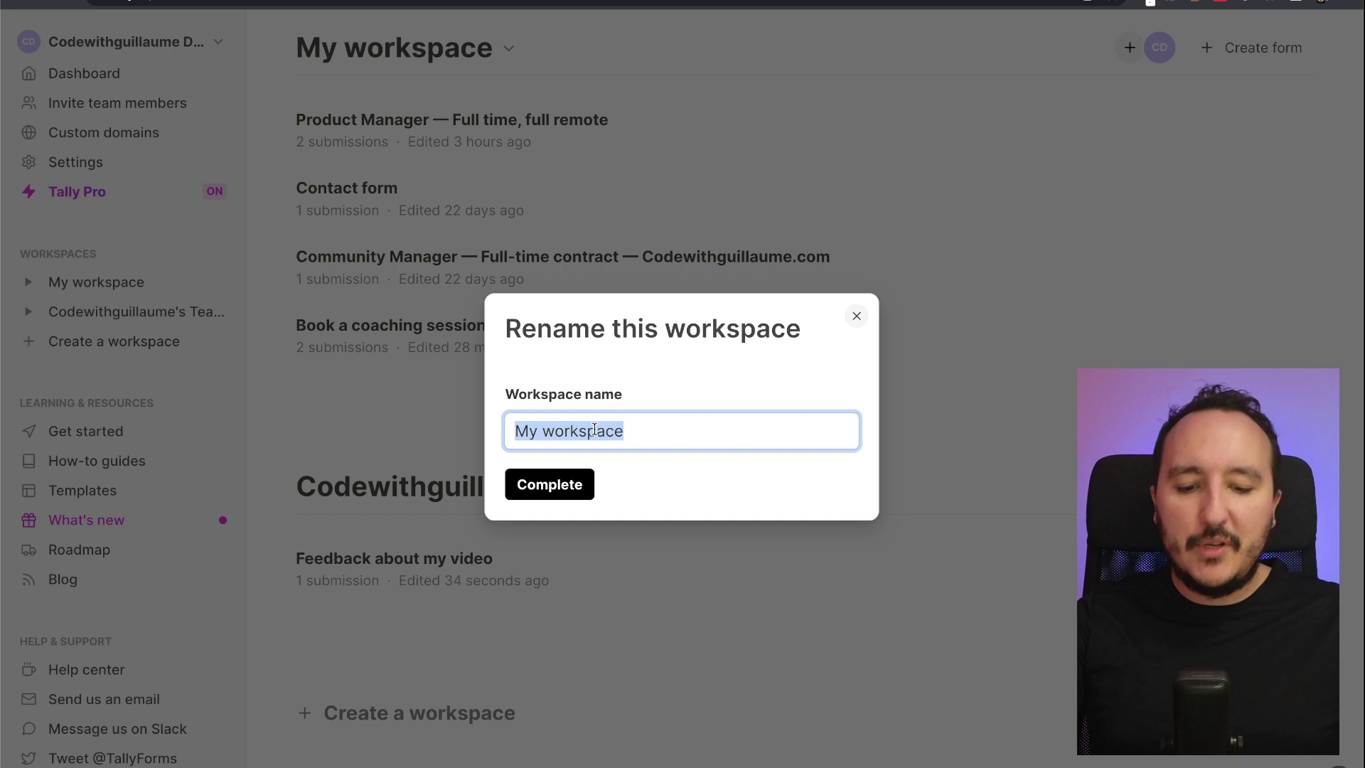
text(Private)
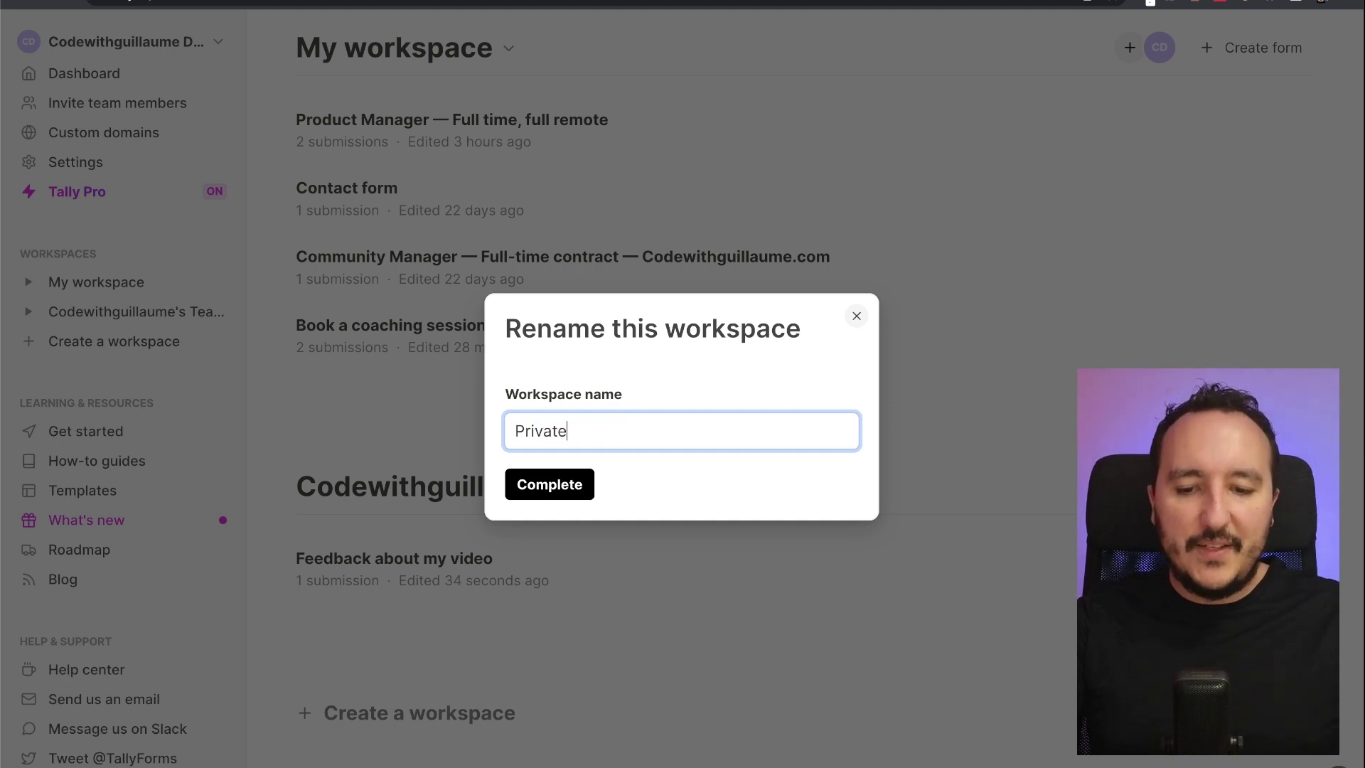
click(561, 489)
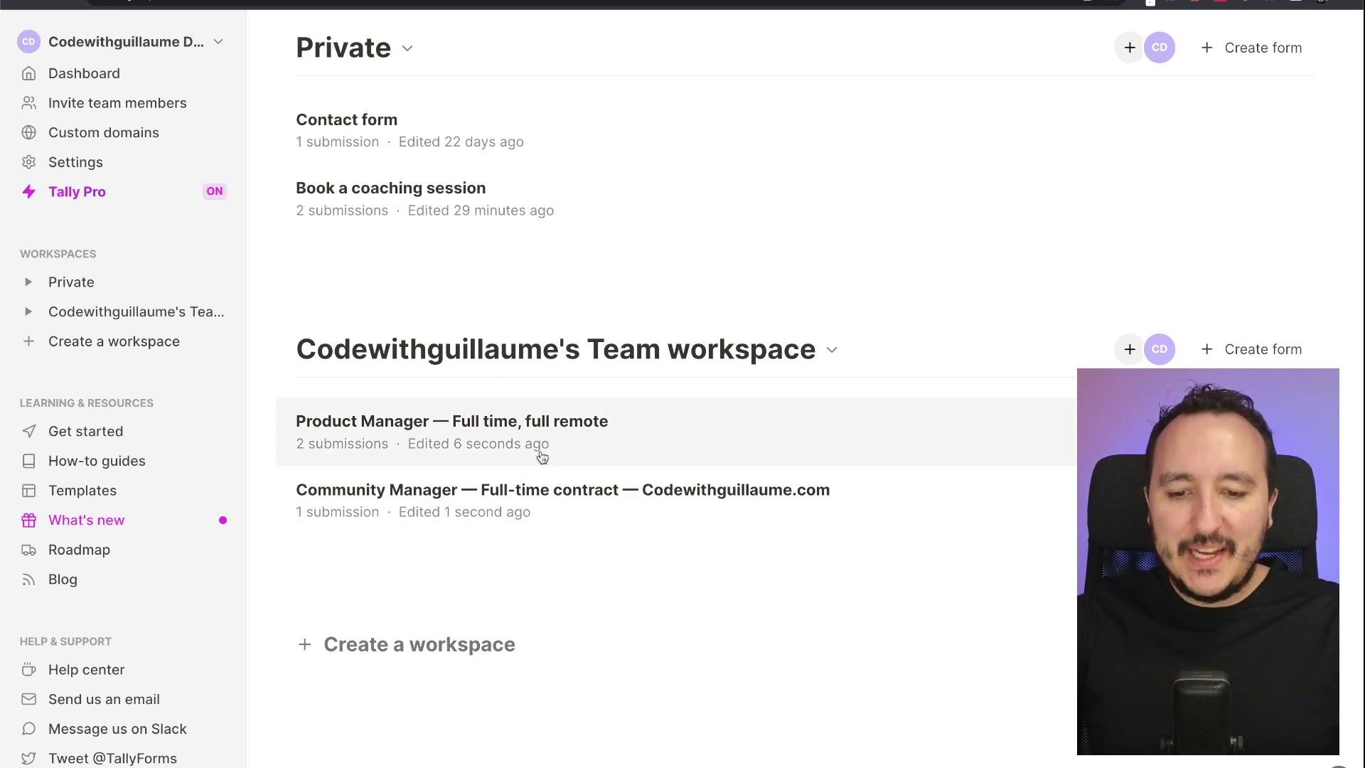
Remove ' — Codewithguillaume.com' from the Community Manager form title, publish it, and return to the dashboard
click(690, 491)
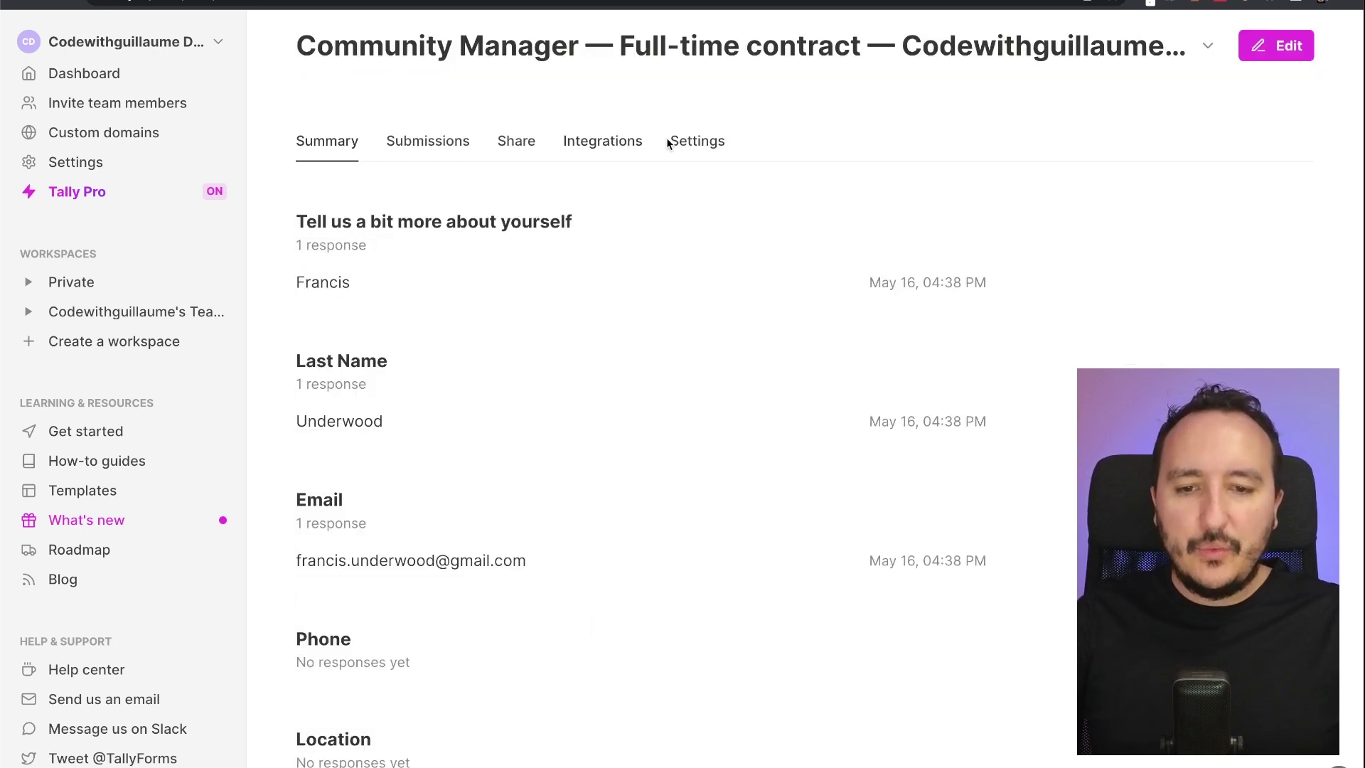
click(1288, 57)
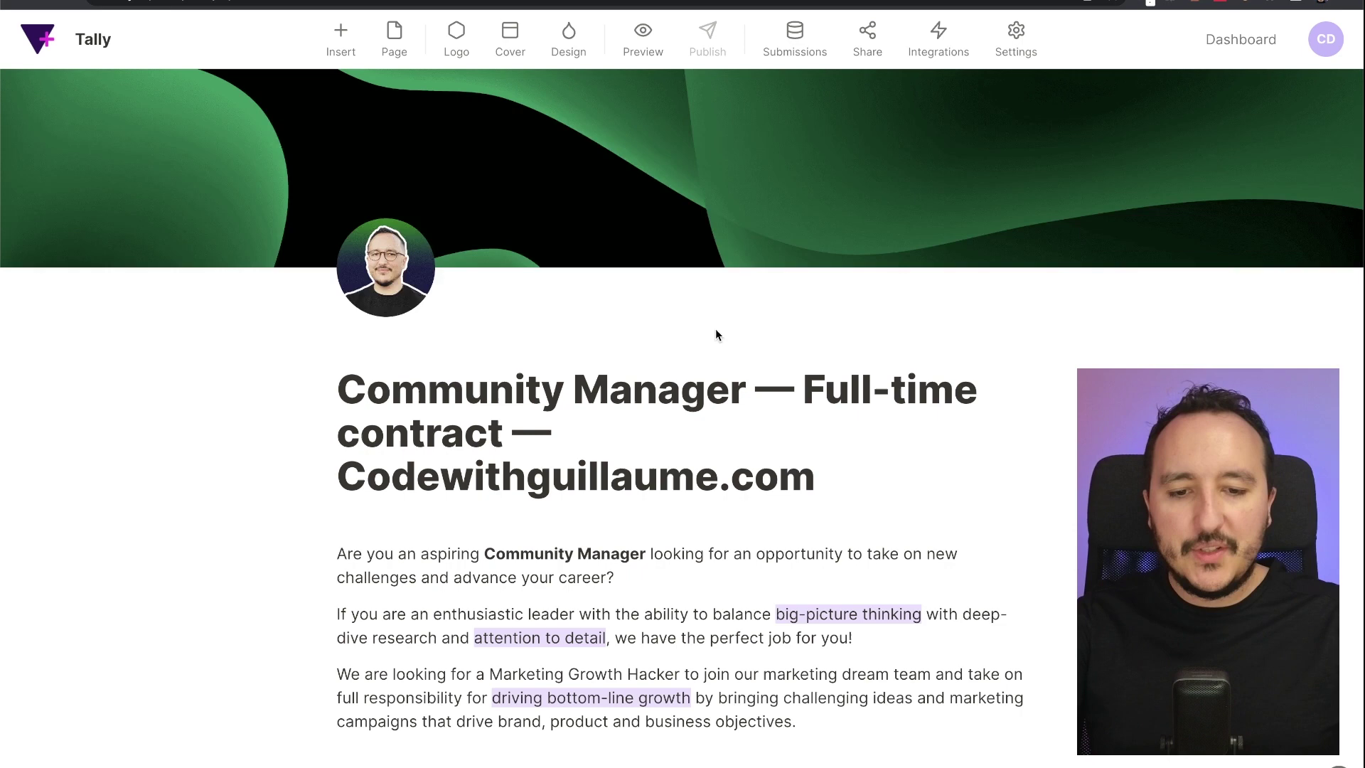
drag(818, 471, 642, 426)
key(BackSpace)
key(BackSpace)
key(BackSpace)
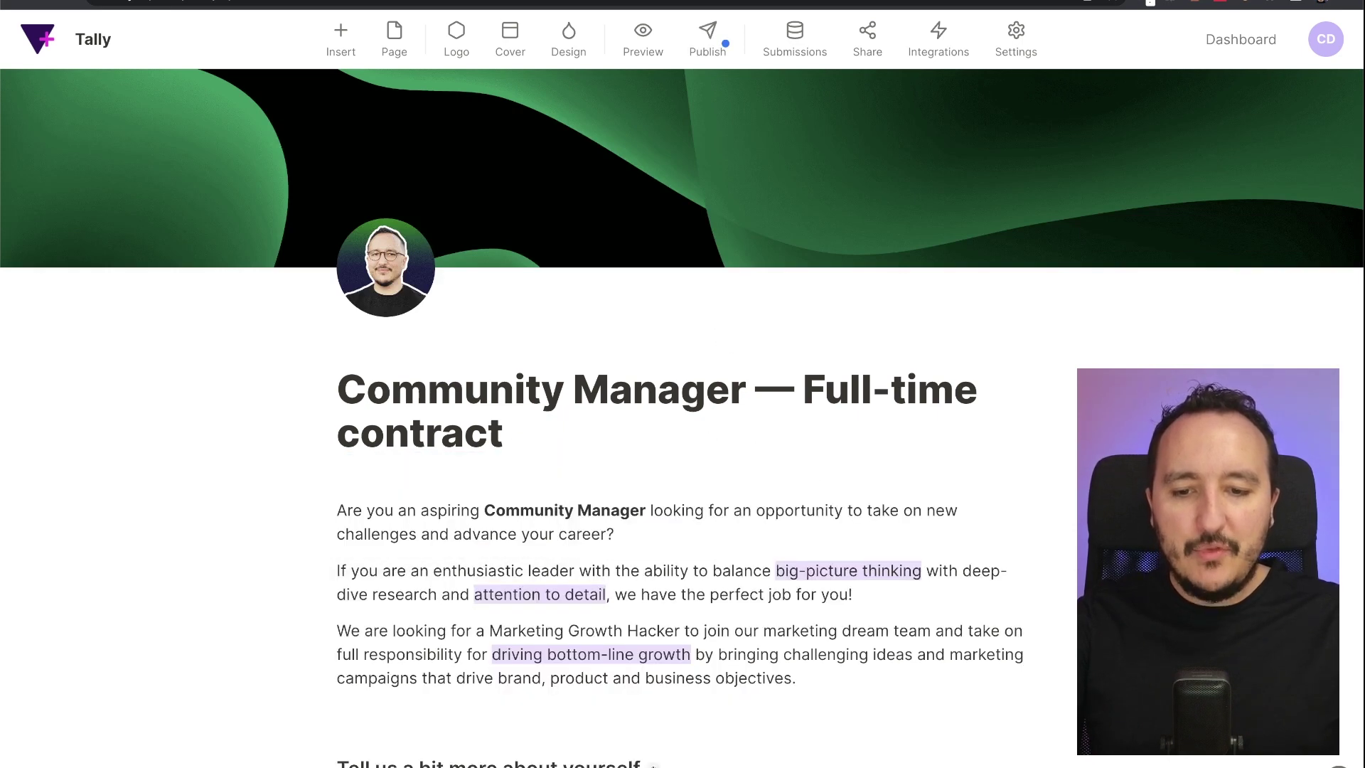
click(704, 44)
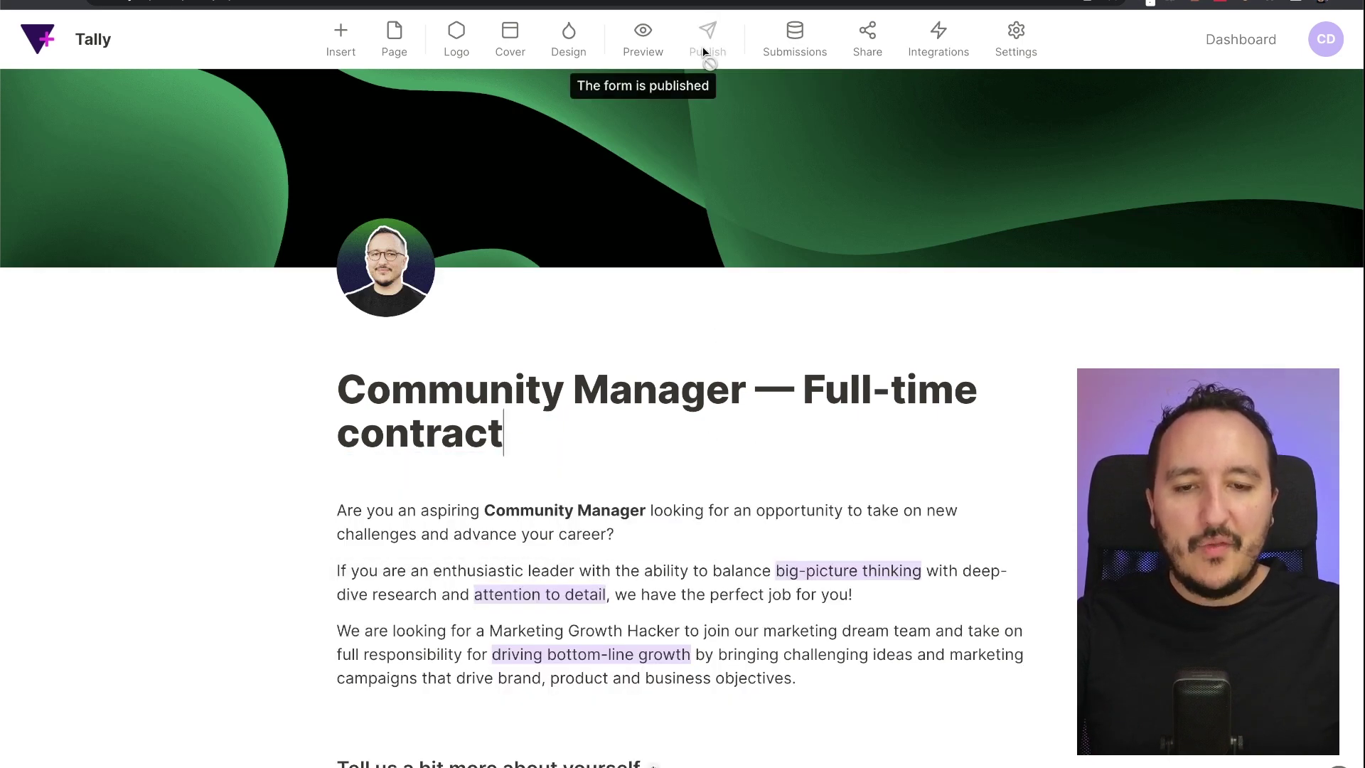
click(83, 40)
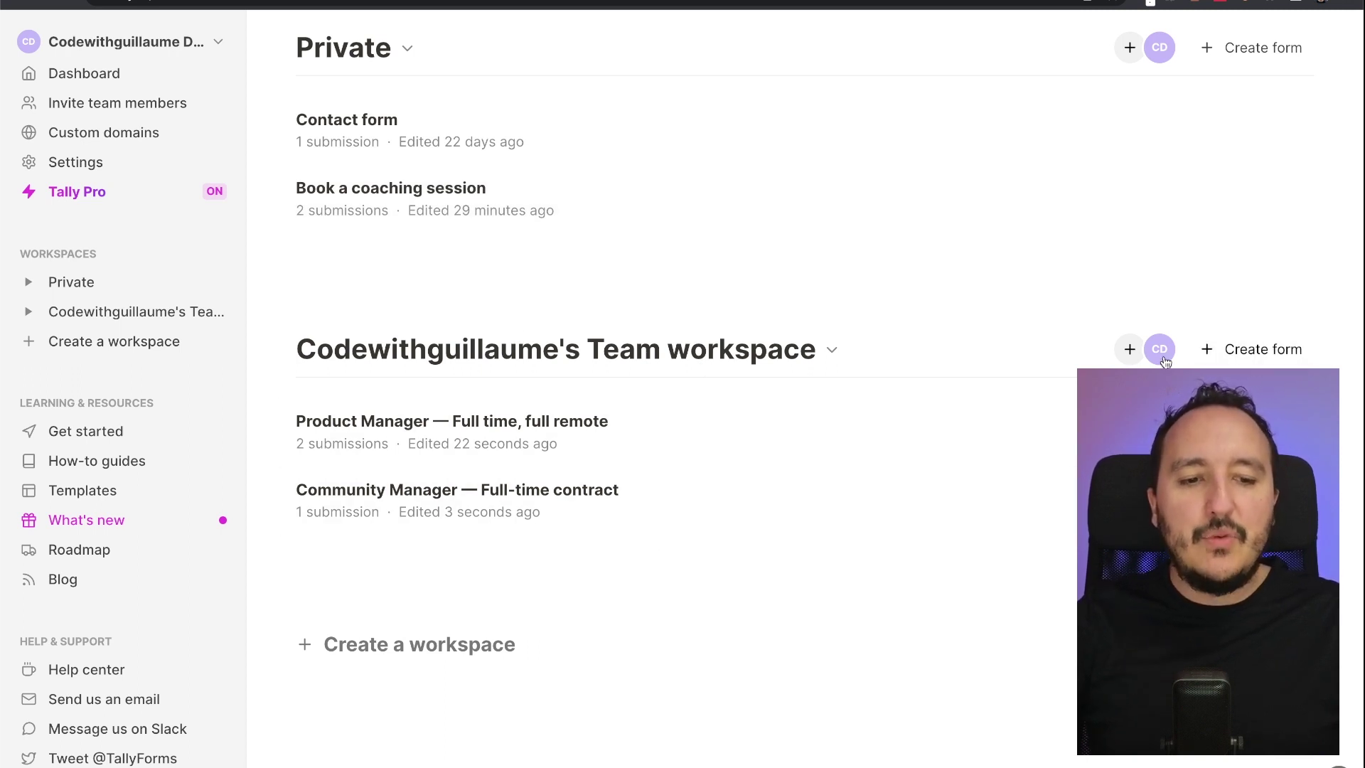
Invite a new member to the Team workspace by entering their e-mail address, leaving a pending invite
click(1129, 350)
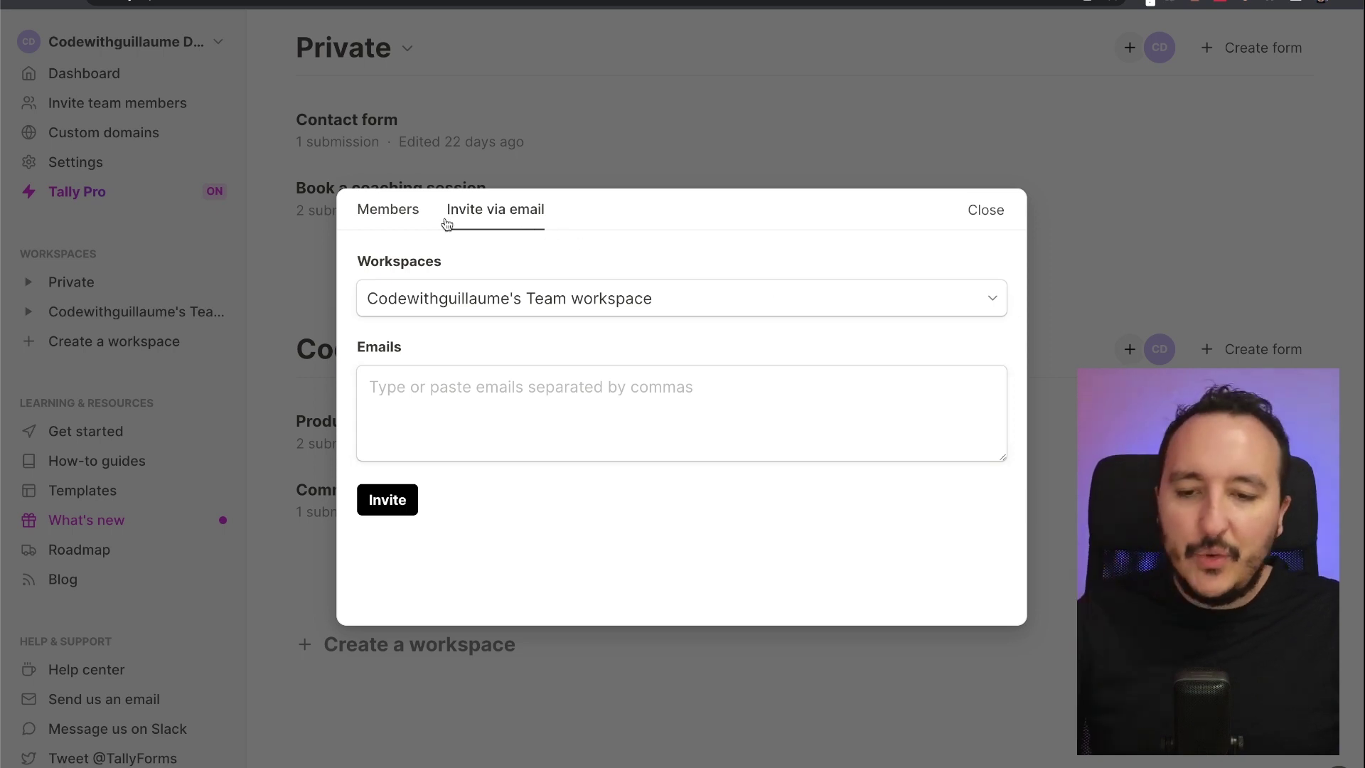
click(382, 214)
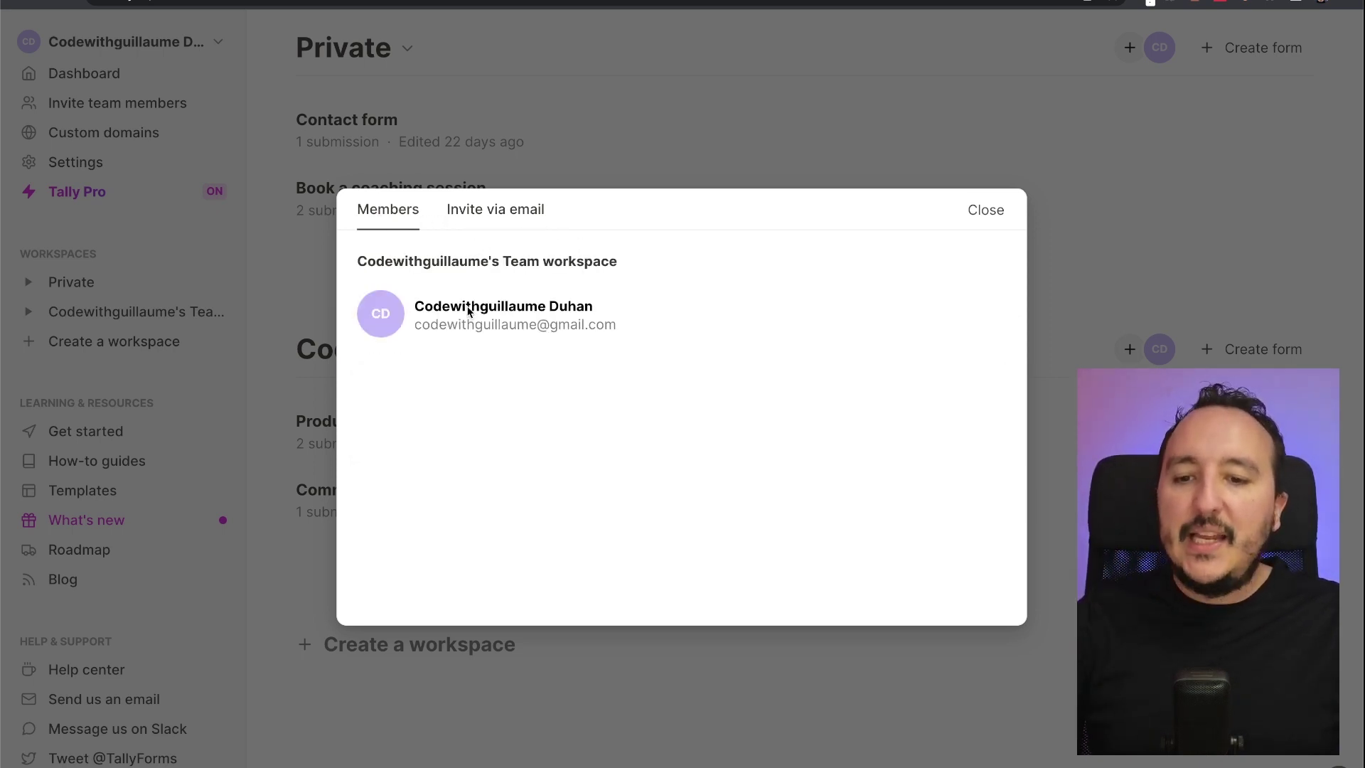
click(474, 221)
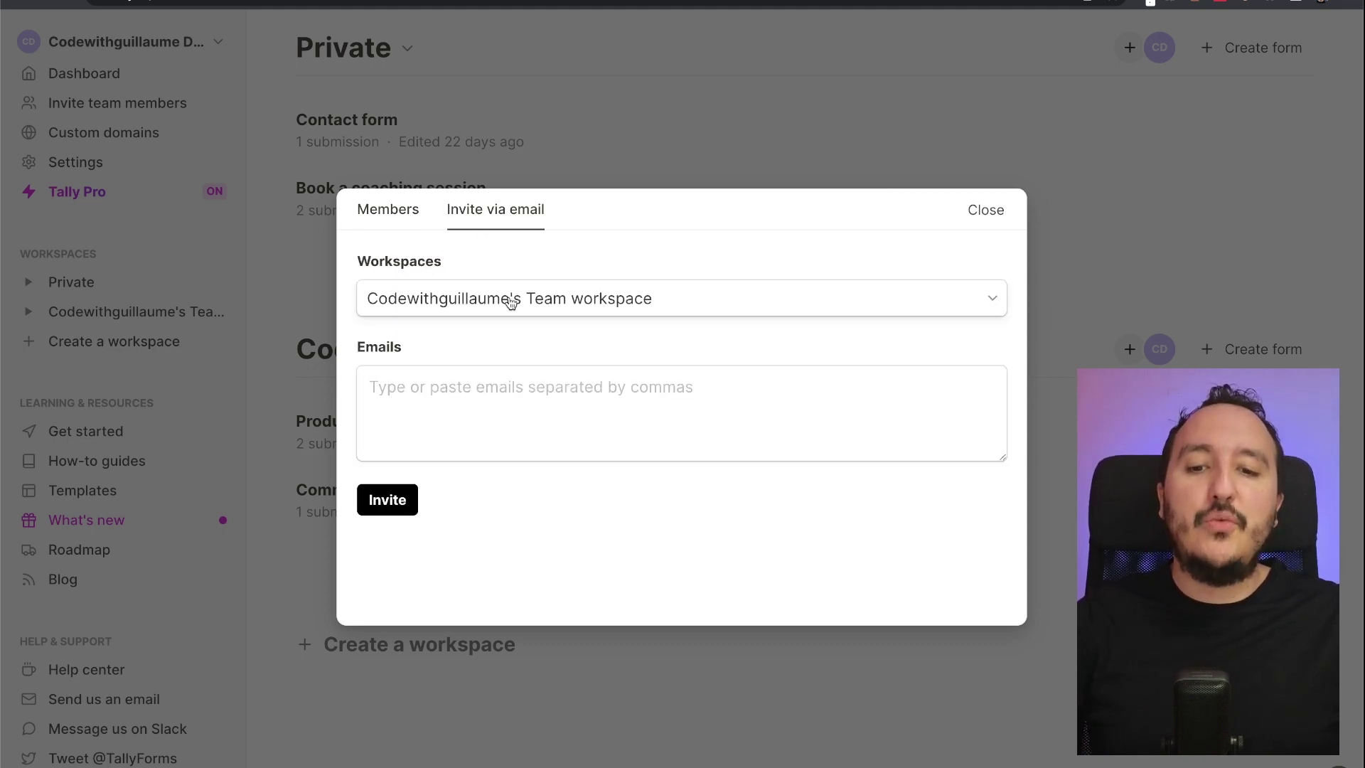
click(512, 412)
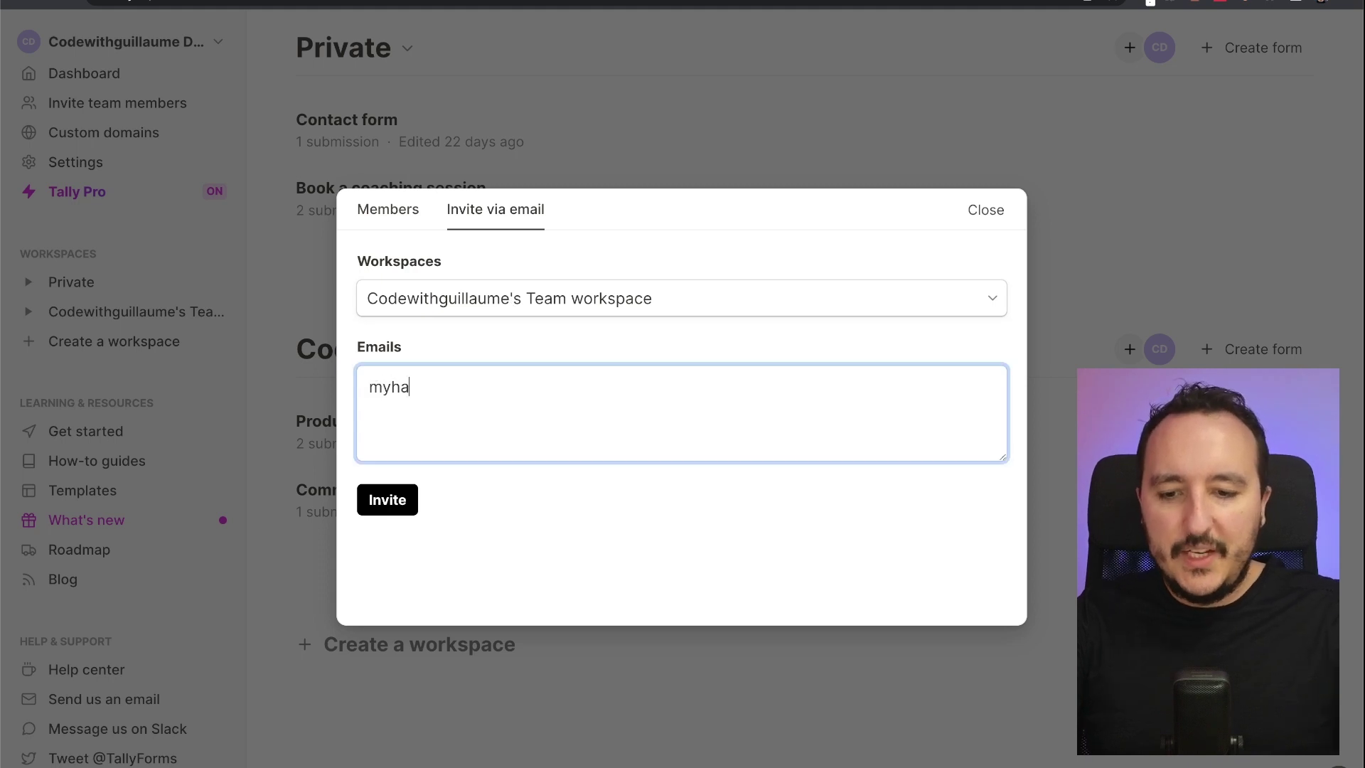
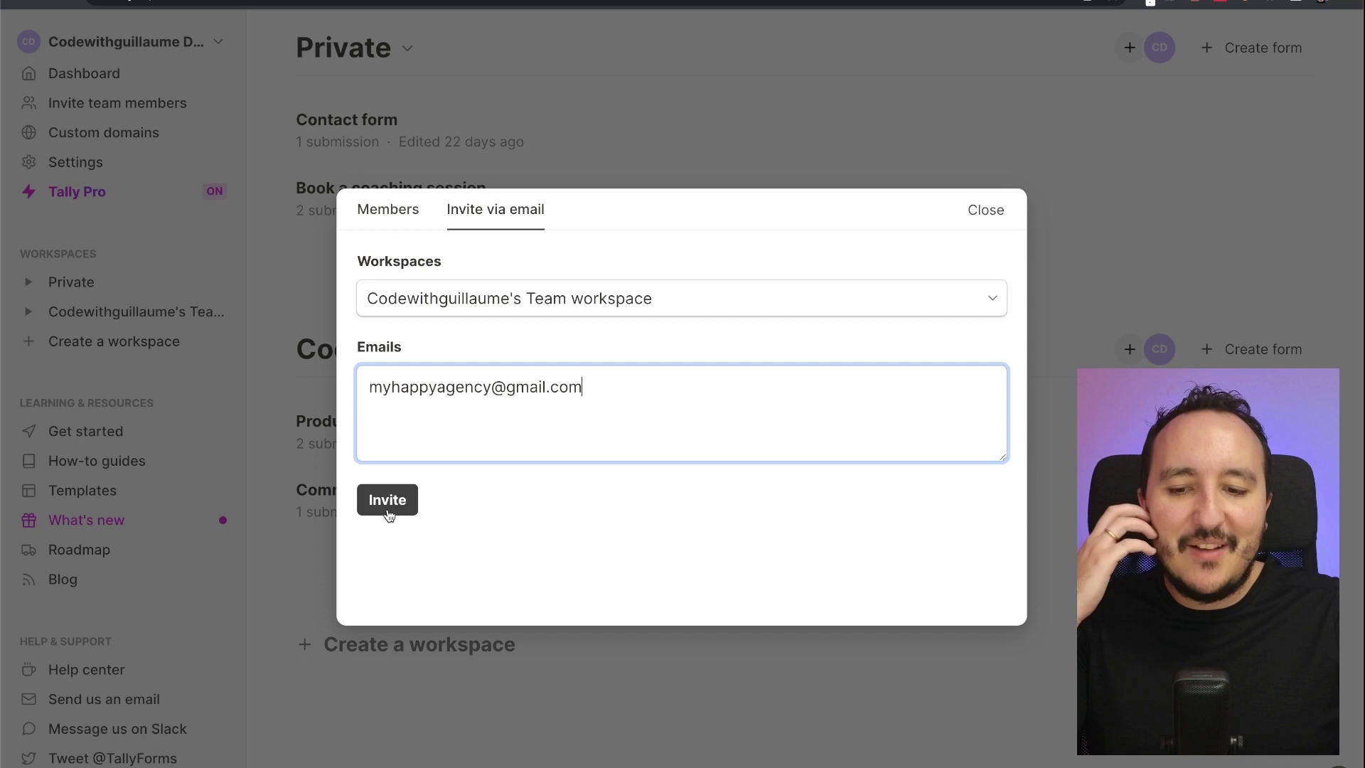
click(389, 501)
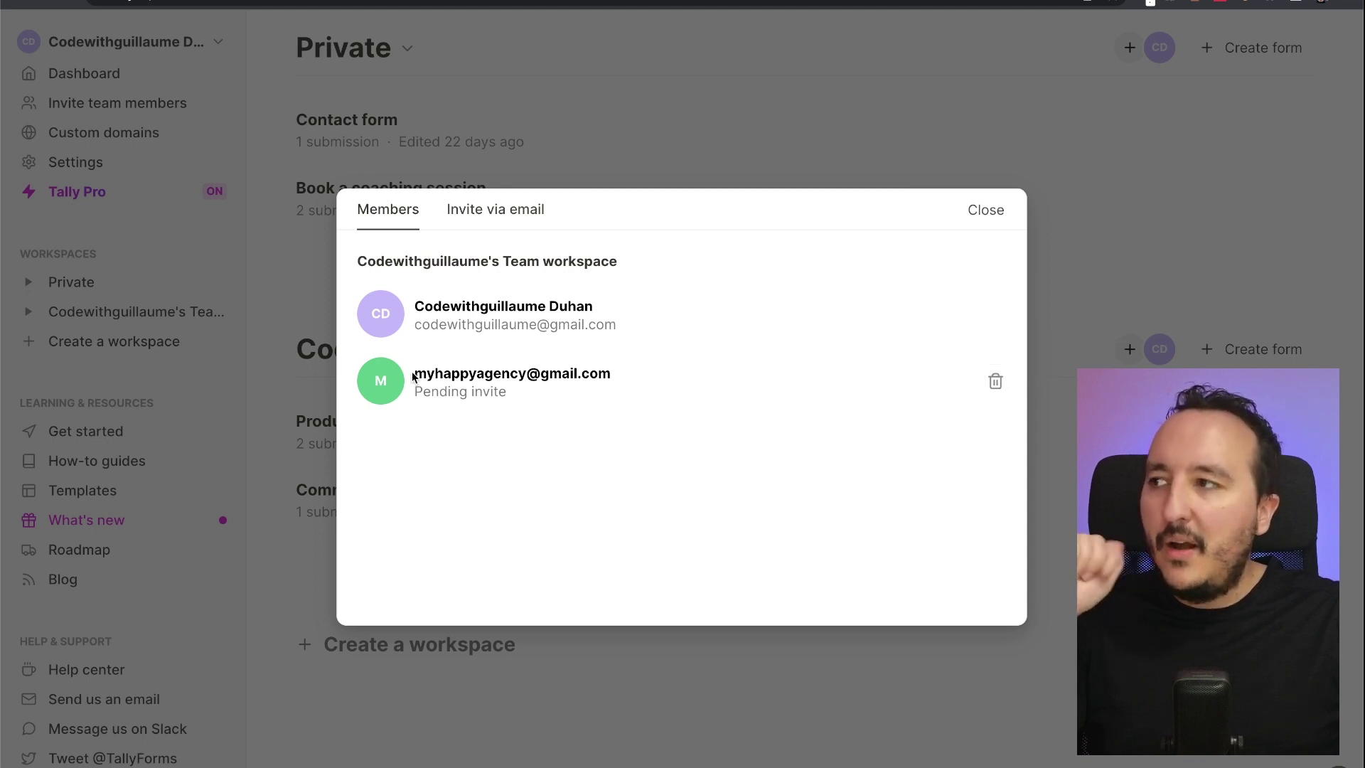
drag(414, 373, 587, 370)
click(587, 371)
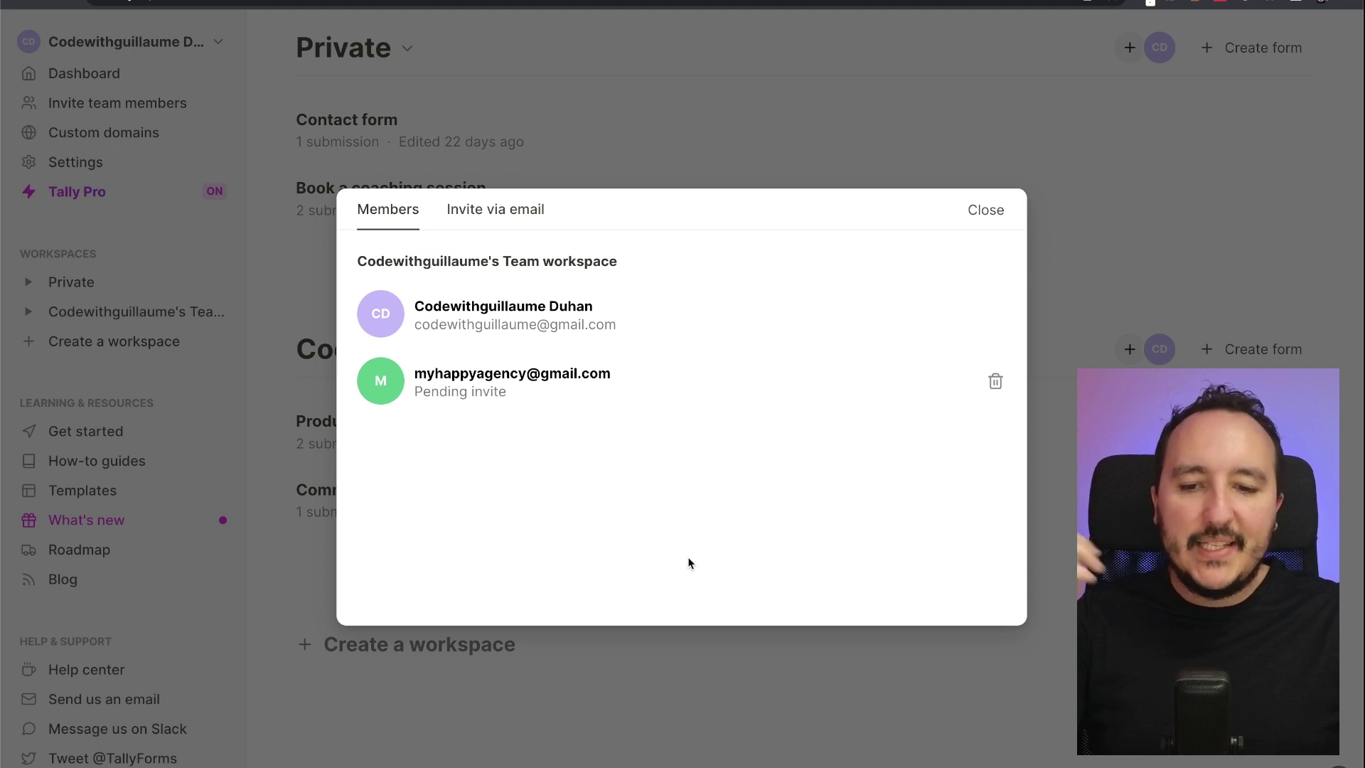
Close the members dialog and read the 'invited you to join Tally' e-mail in Gmail
click(1093, 266)
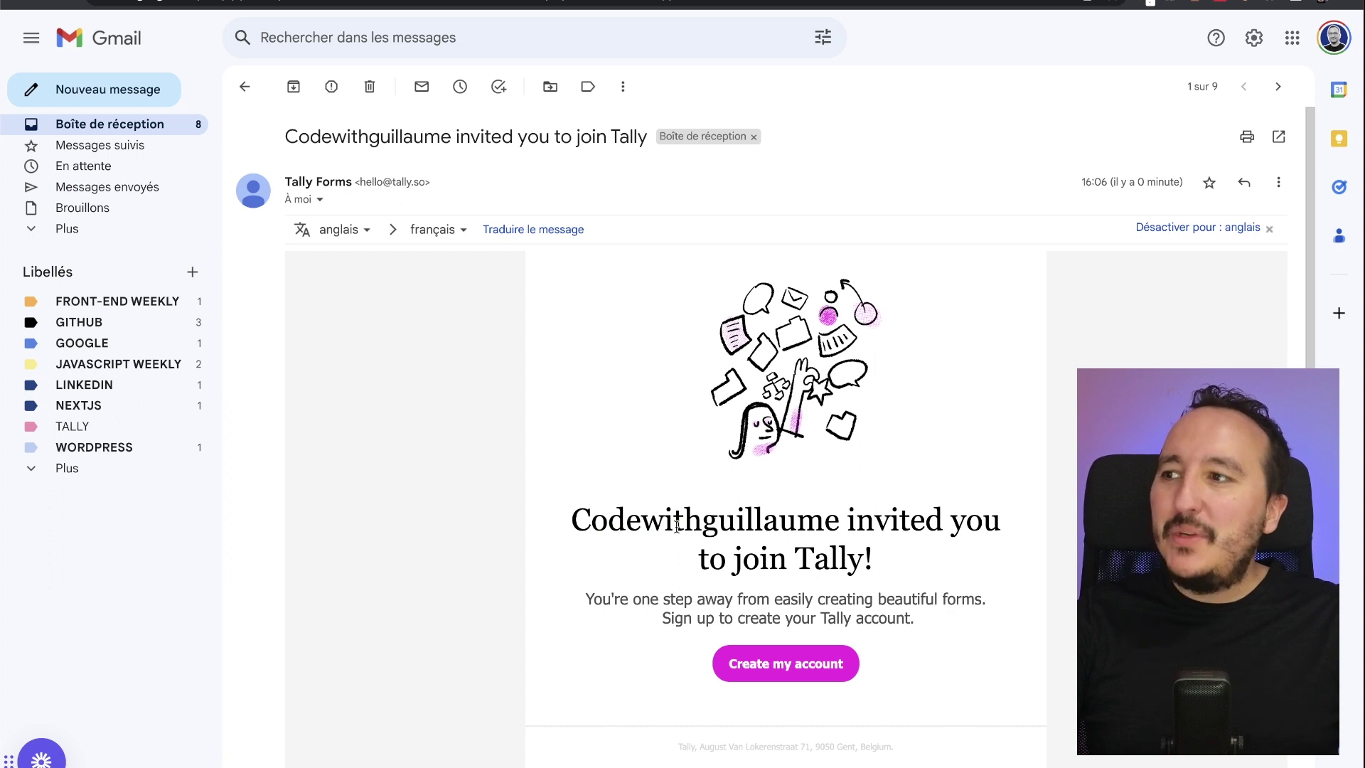
drag(596, 523, 894, 556)
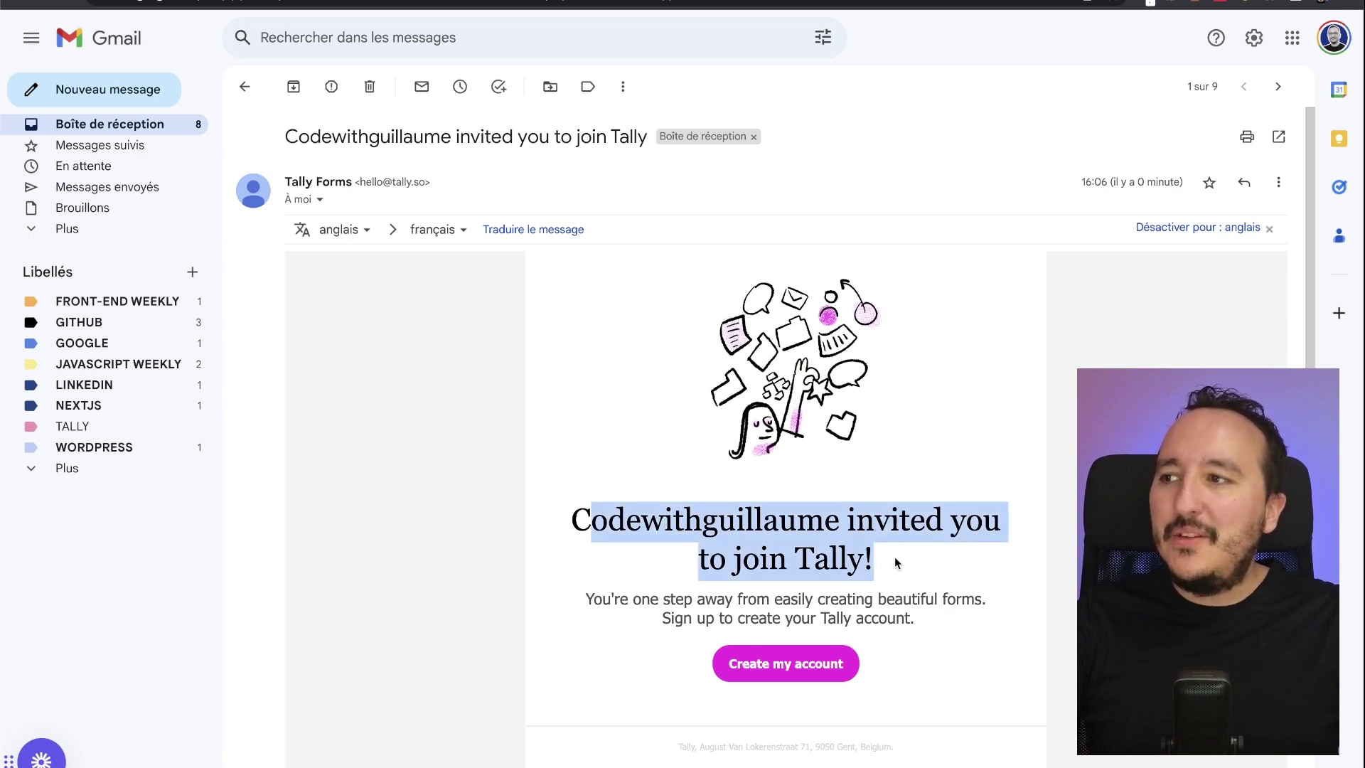
click(894, 556)
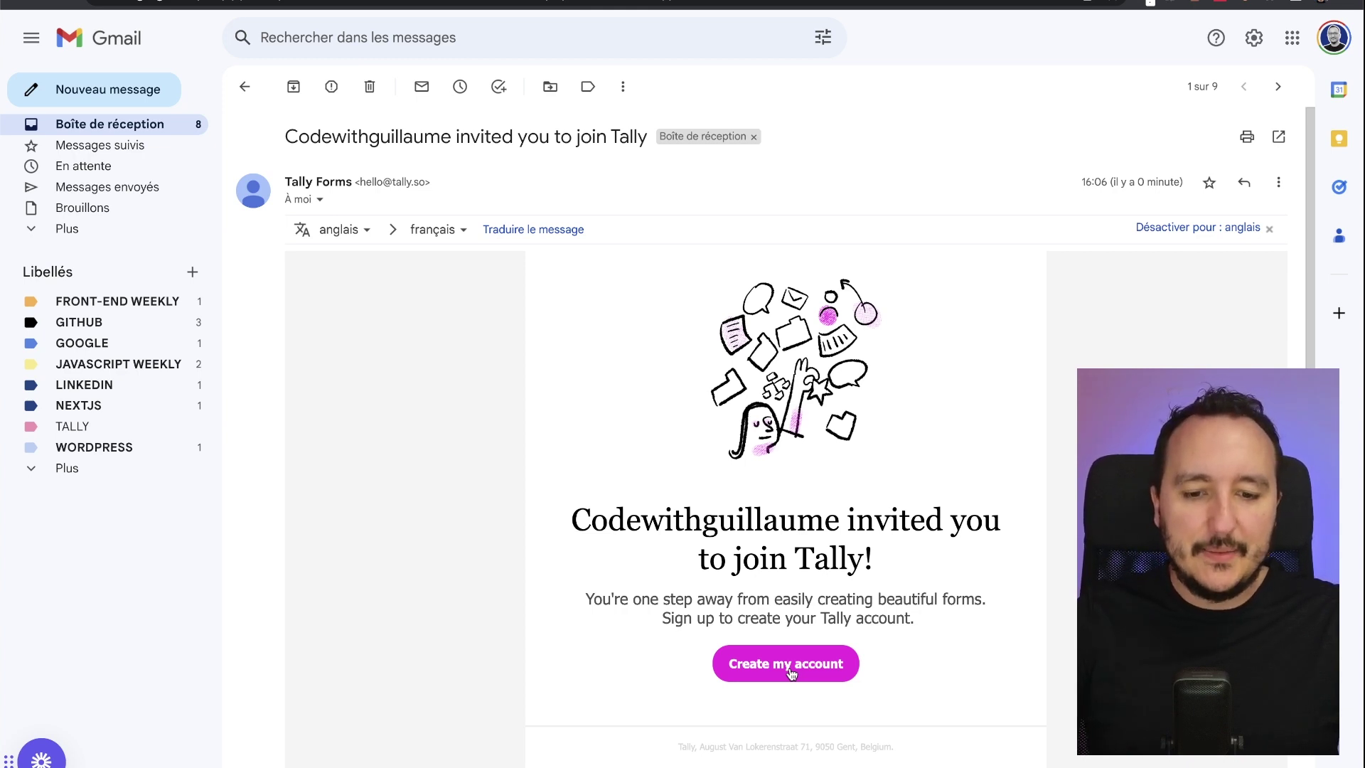
Create an account from the invitation, filling in the invitee's first and last name
click(791, 672)
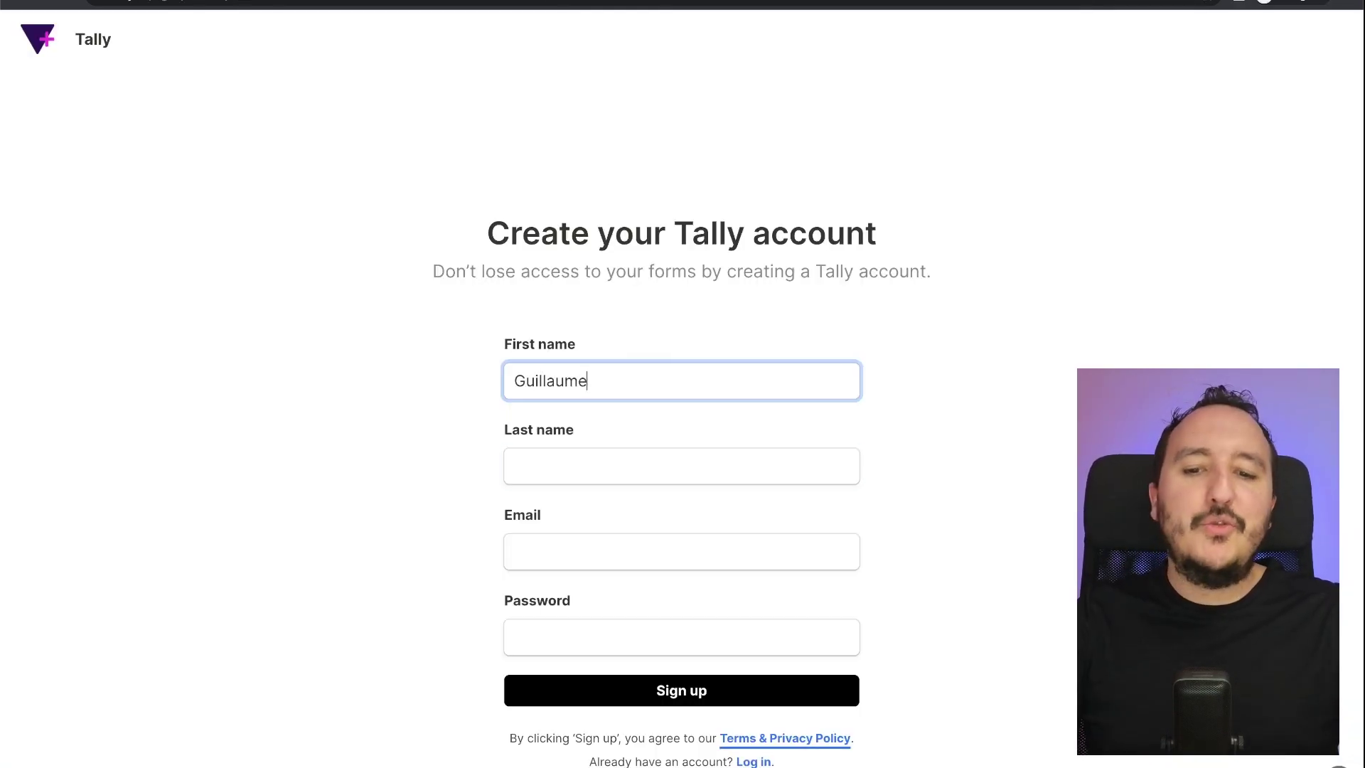
key(Tab)
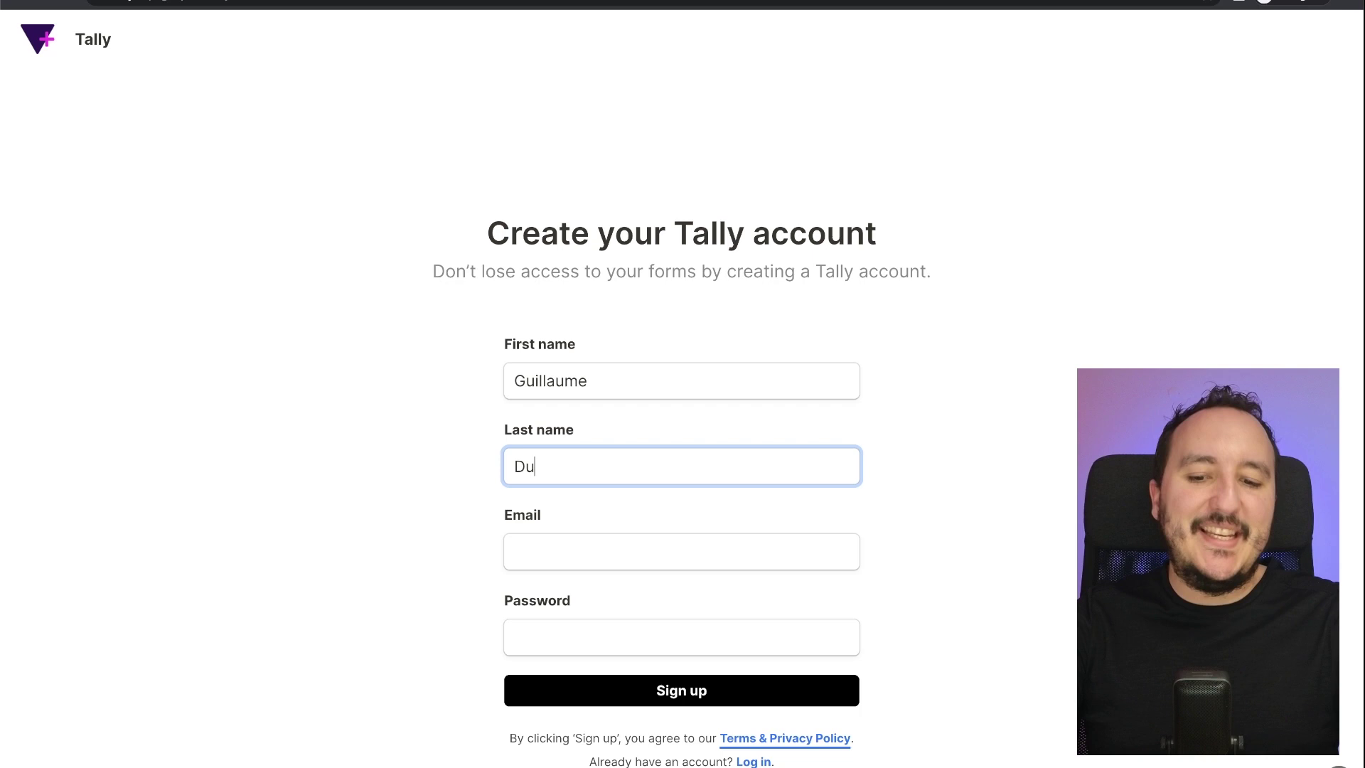
click(768, 557)
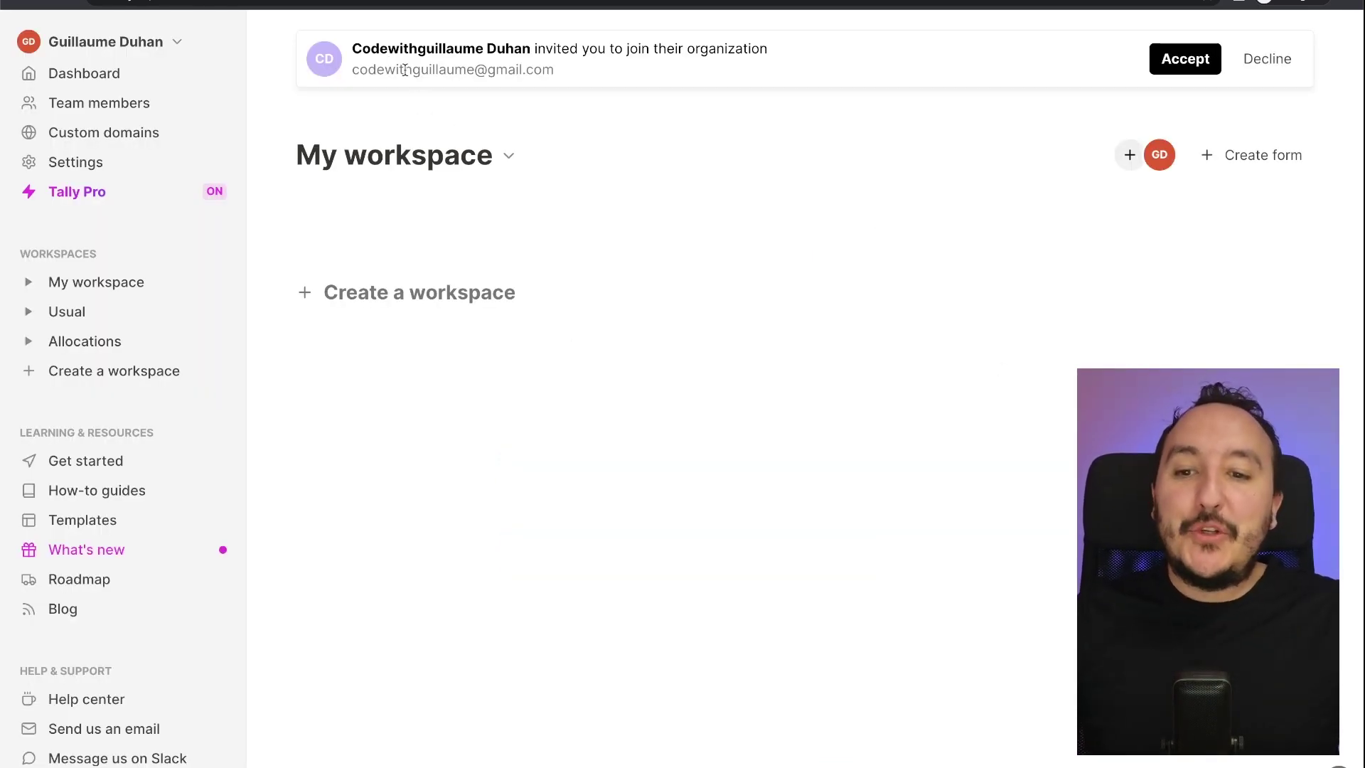
Accept the invitation banner and confirm joining the inviting organization
drag(357, 45, 581, 45)
click(582, 44)
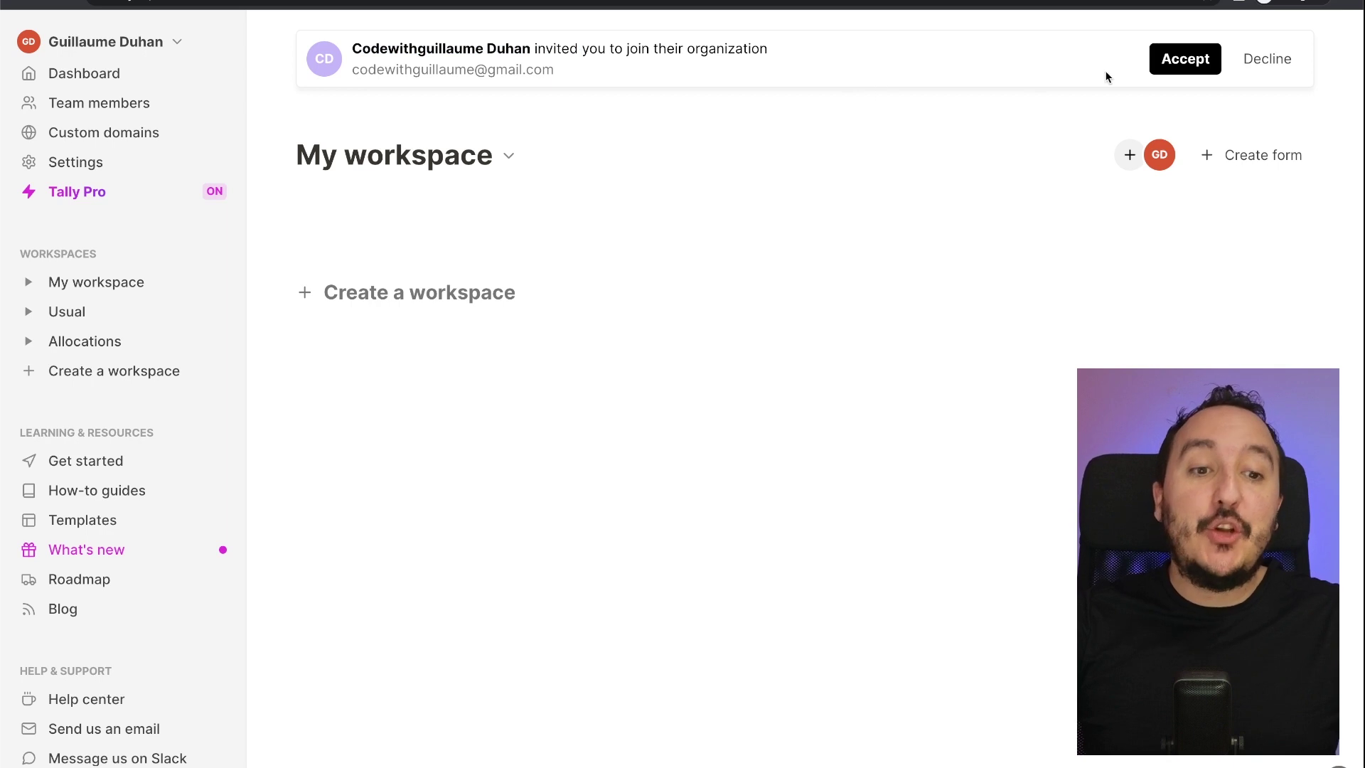
click(1177, 66)
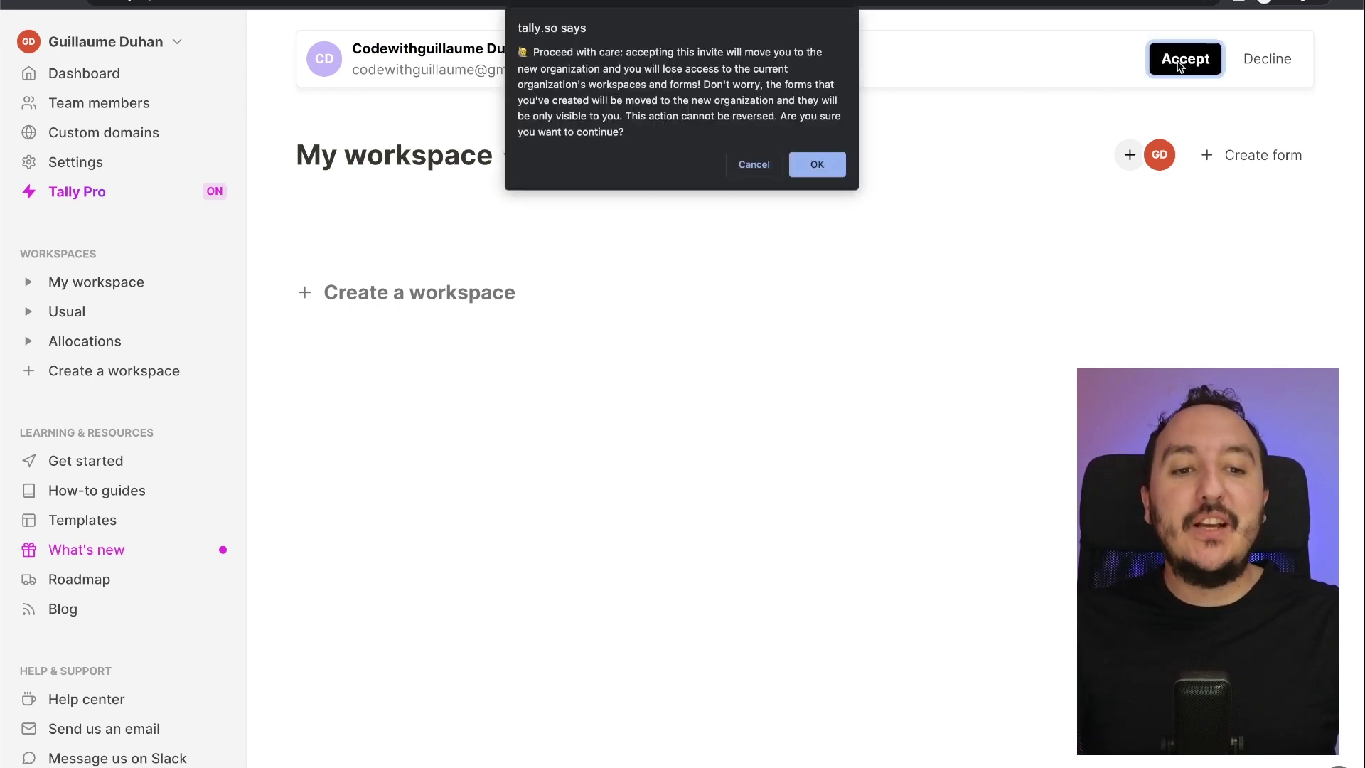
click(817, 164)
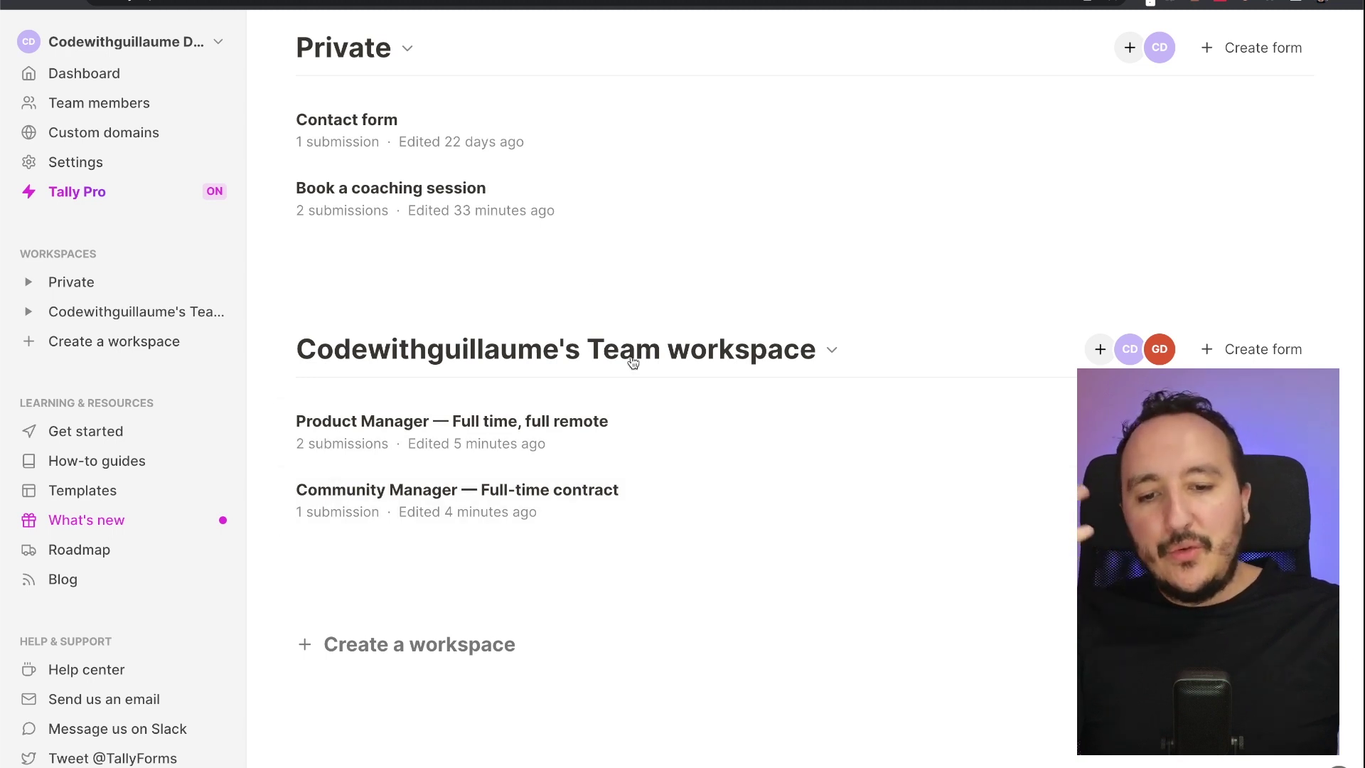
Delete the invited member from the Team workspace's member list, confirm, and close the dialog
click(1132, 352)
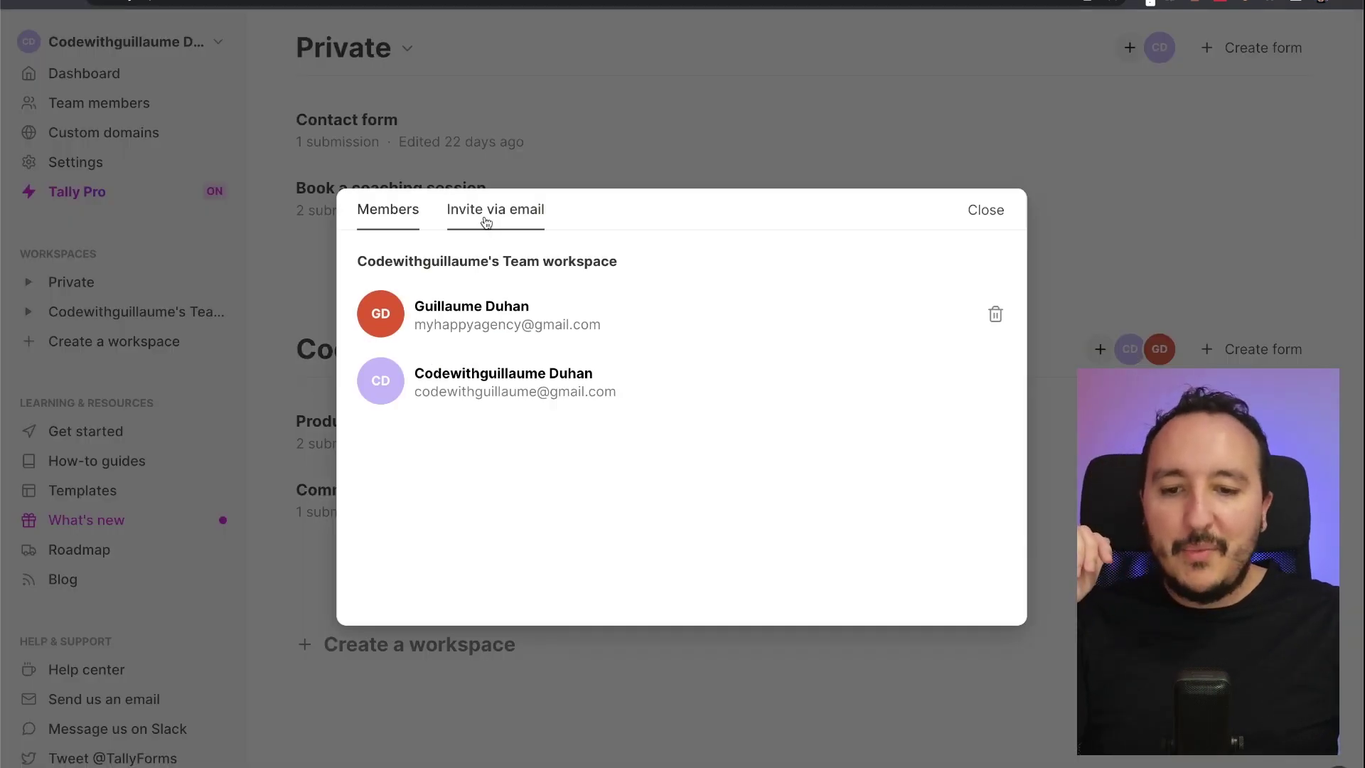
click(995, 316)
click(822, 99)
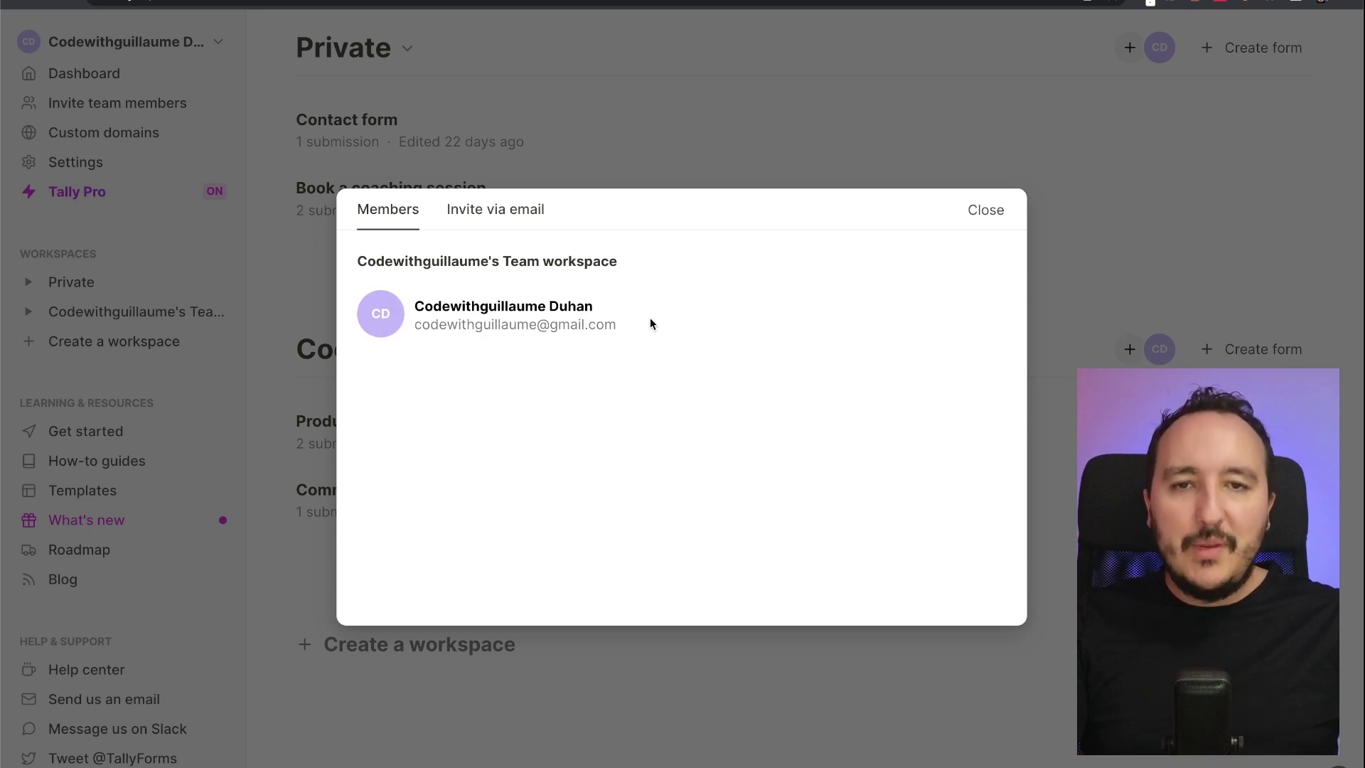
click(698, 137)
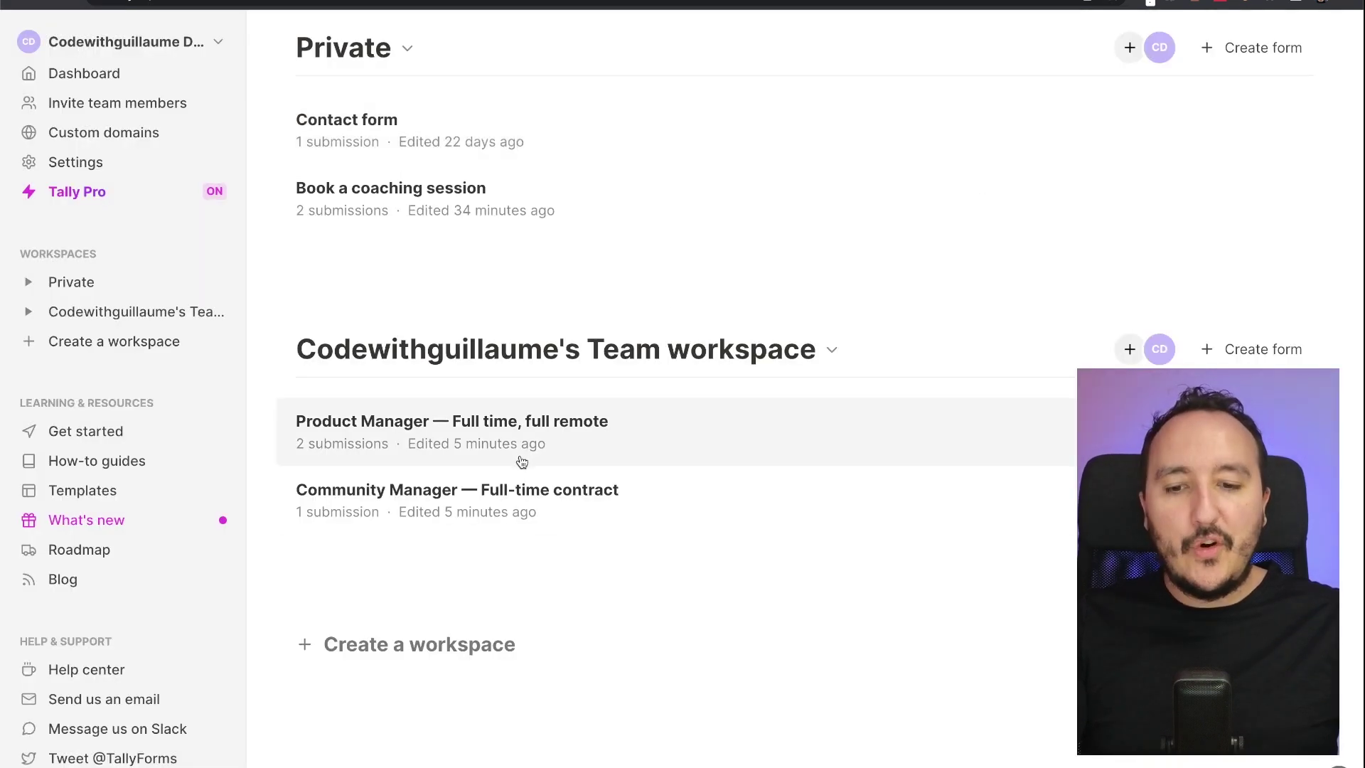